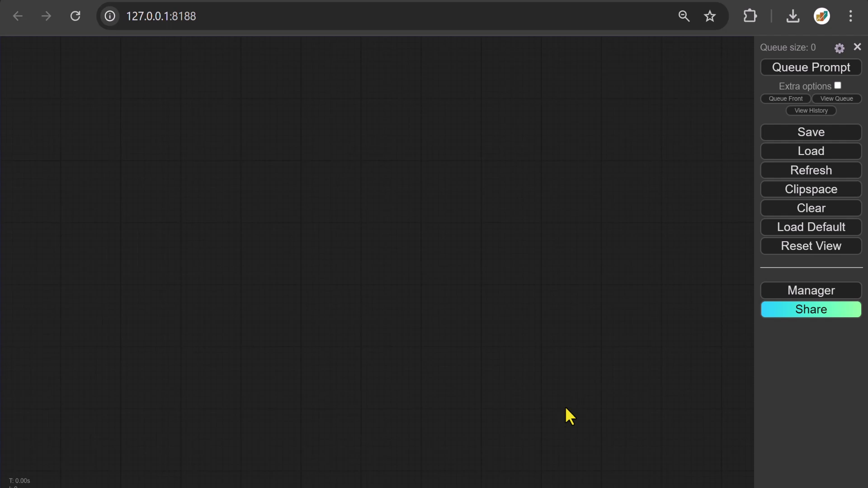
Examine which custom nodes are installed by filtering the manager's custom node list to installed, and close the manager
{"action": "left_click", "coordinate": [783, 292]}
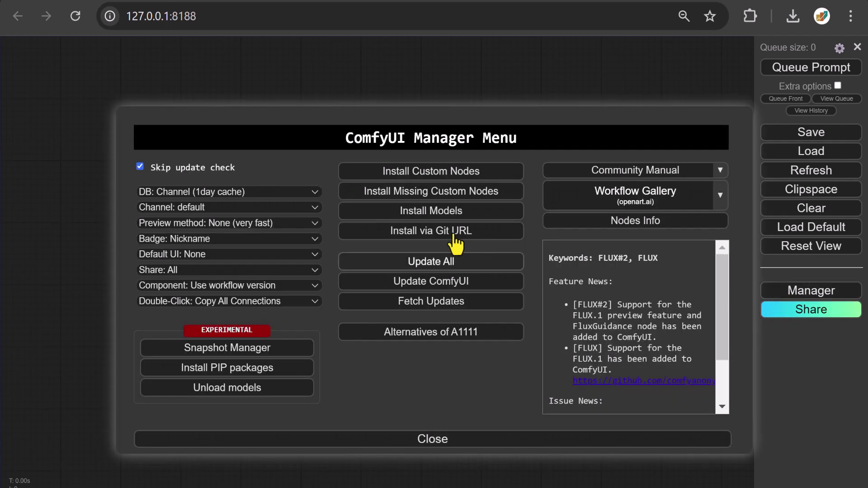
{"action": "left_click", "coordinate": [419, 173]}
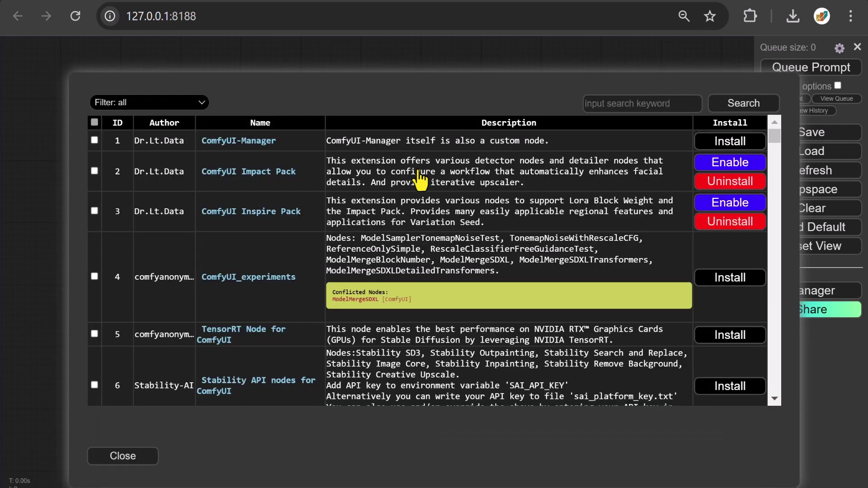
{"action": "left_click", "coordinate": [166, 104]}
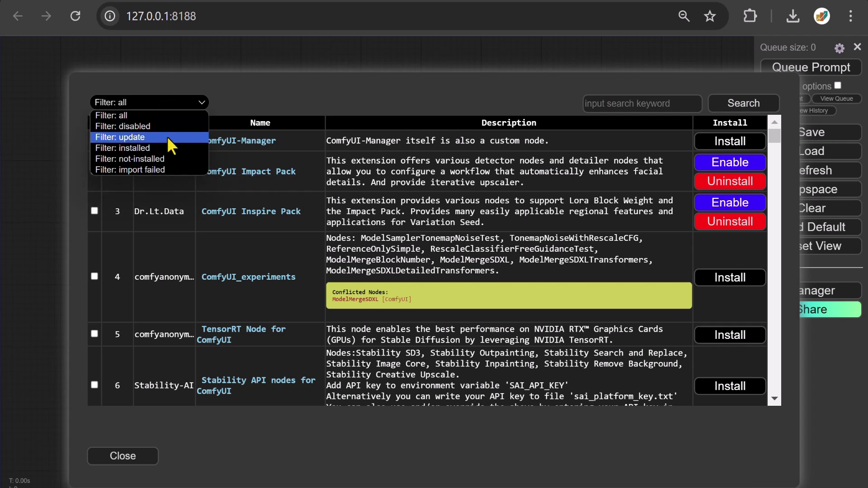
{"action": "left_click", "coordinate": [166, 148]}
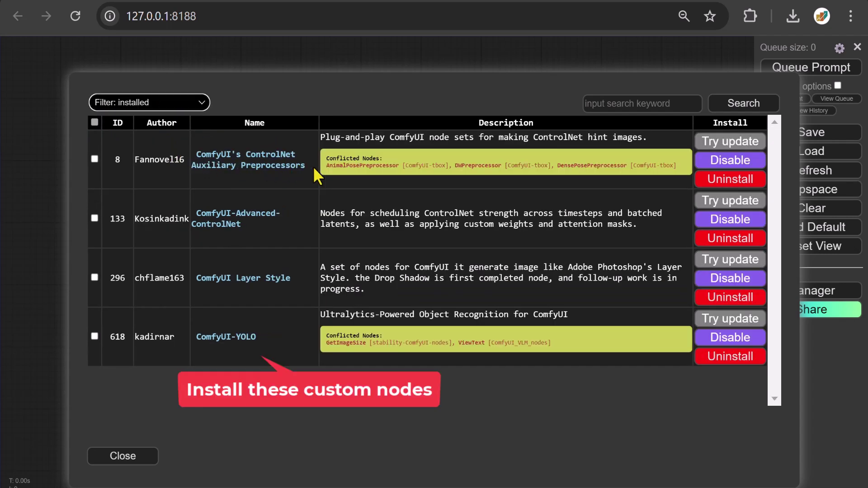
{"action": "left_click_drag", "start_coordinate": [312, 166], "coordinate": [193, 158]}
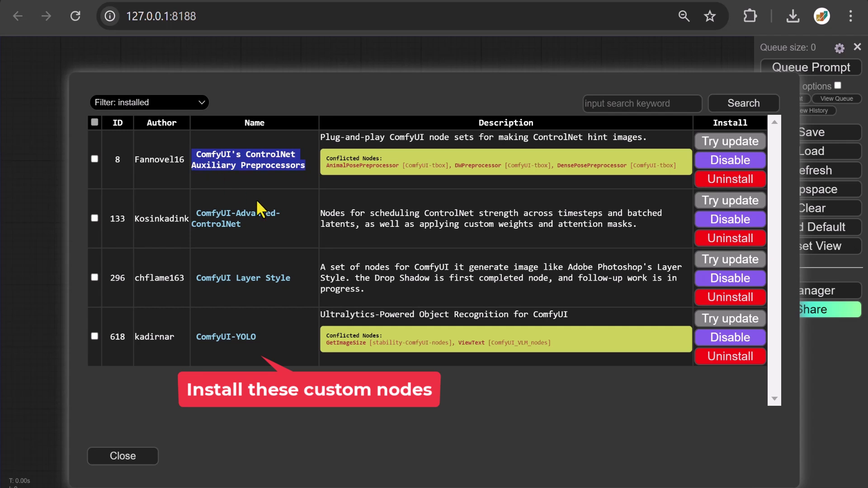
{"action": "left_click_drag", "start_coordinate": [282, 233], "coordinate": [193, 211]}
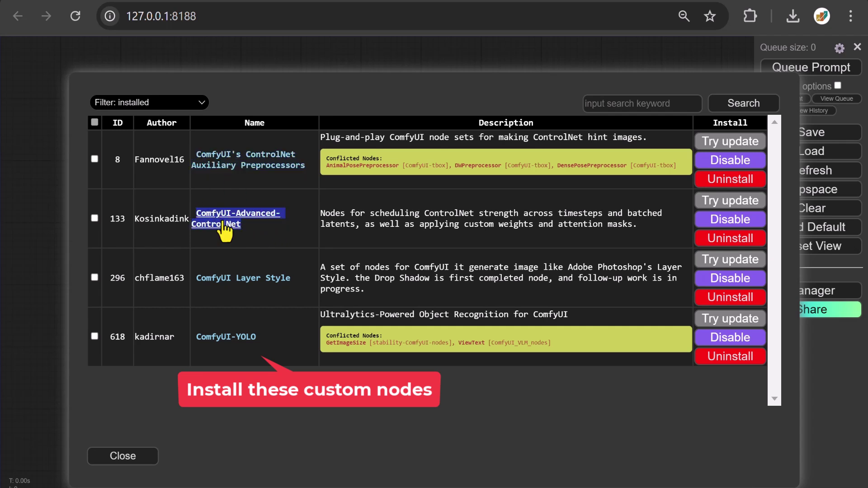
{"action": "left_click_drag", "start_coordinate": [298, 277], "coordinate": [193, 280]}
{"action": "left_click_drag", "start_coordinate": [270, 339], "coordinate": [193, 342]}
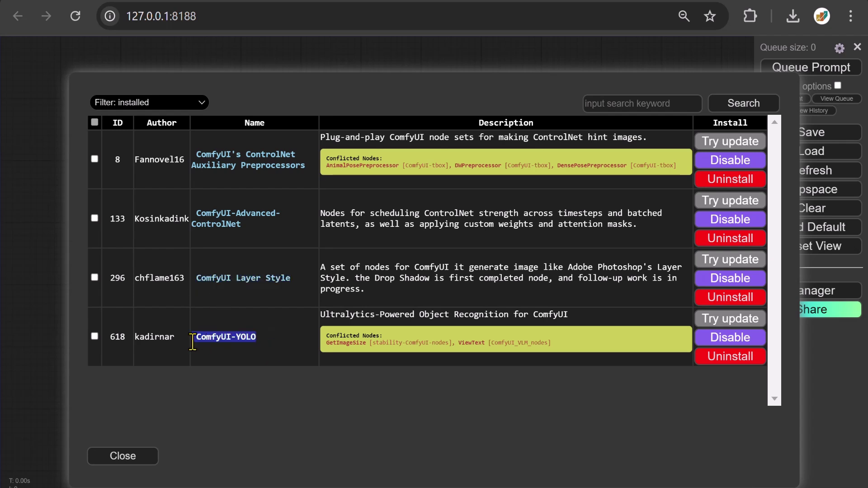
{"action": "left_click", "coordinate": [123, 456]}
{"action": "left_click", "coordinate": [385, 447]}
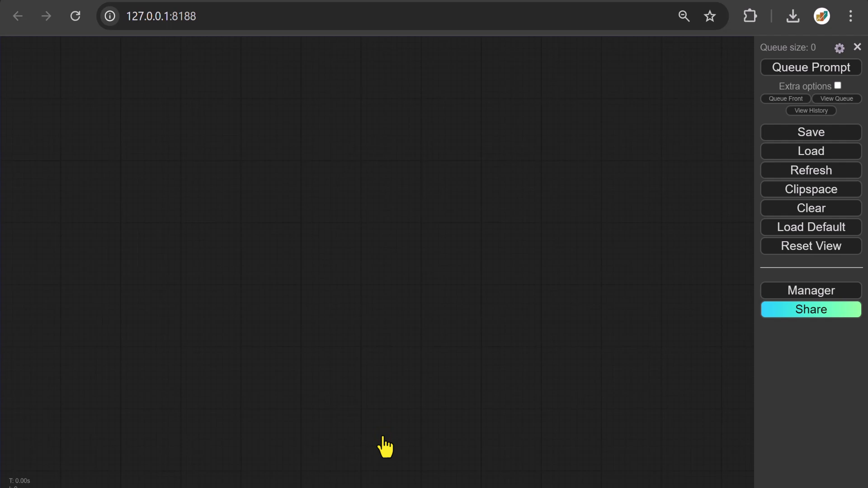
Load the default workflow and move the checkpoint, both prompt and empty latent nodes together farther left of KSampler
{"action": "left_click", "coordinate": [774, 228]}
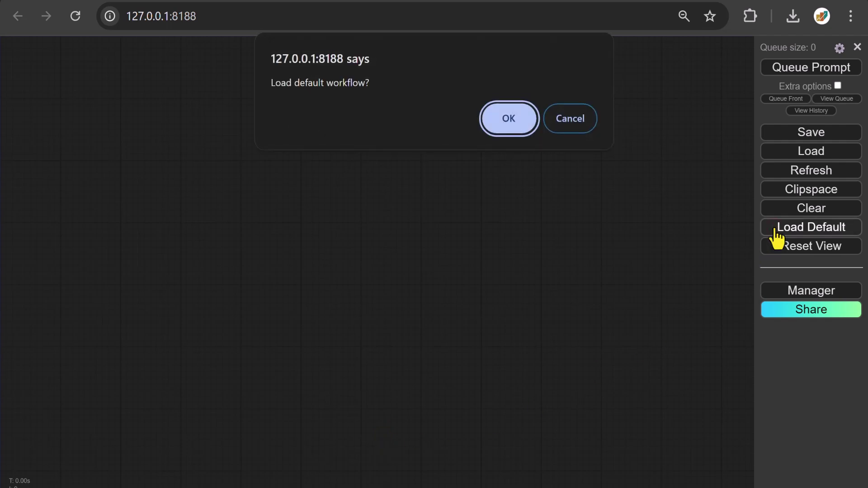
{"action": "left_click", "coordinate": [490, 123]}
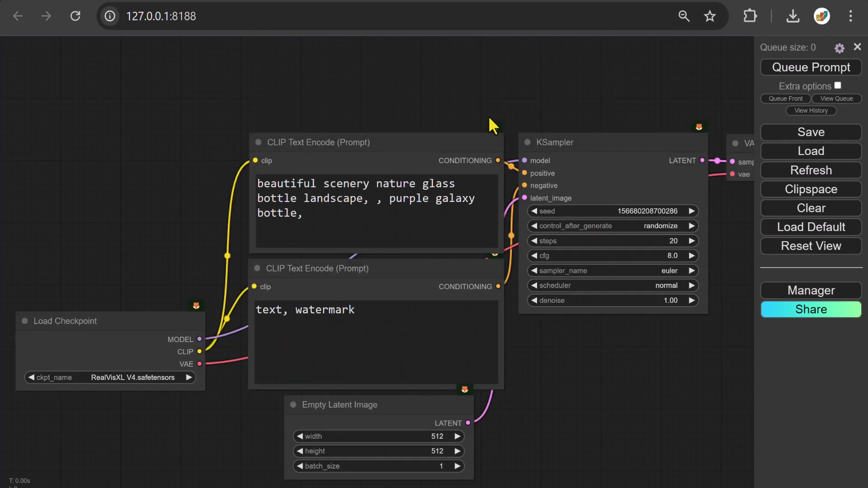
{"action": "left_click_drag", "start_coordinate": [489, 115], "coordinate": [113, 486]}
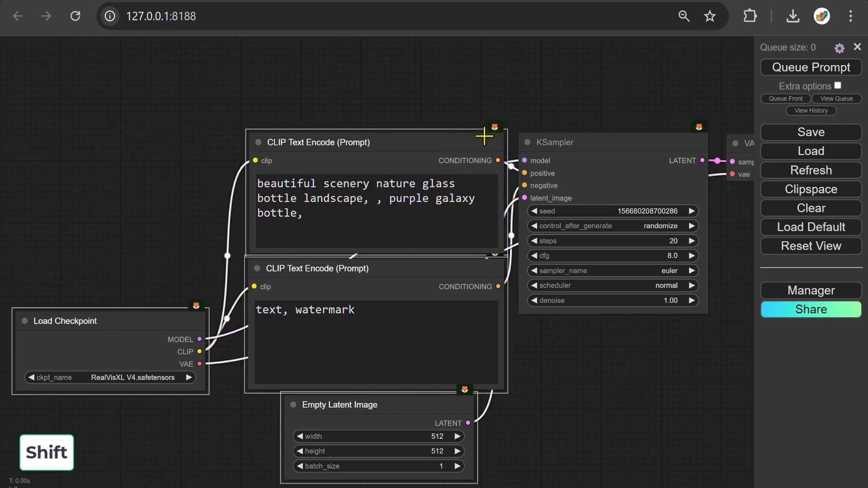
{"action": "left_click_drag", "start_coordinate": [483, 137], "coordinate": [180, 139]}
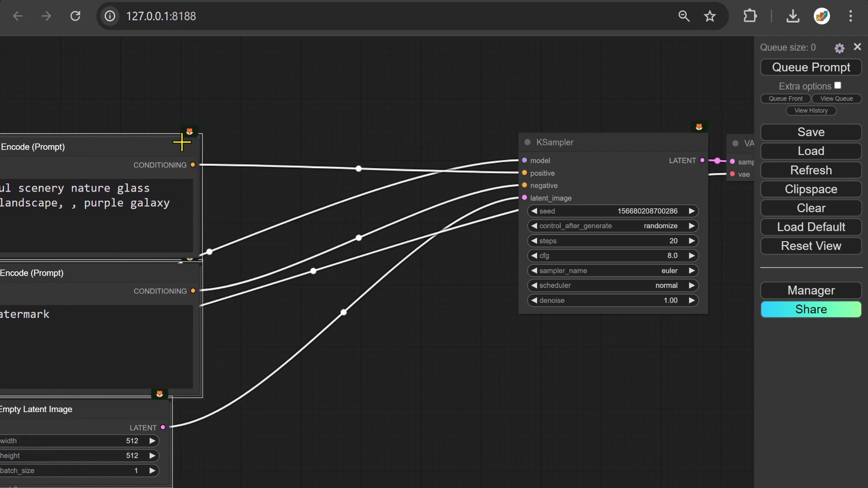
Add an Apply Advanced ControlNet node in the empty space above the gap between the prompt nodes and KSampler
{"action": "left_click_drag", "start_coordinate": [352, 79], "coordinate": [435, 308]}
{"action": "double_click", "coordinate": [376, 124]}
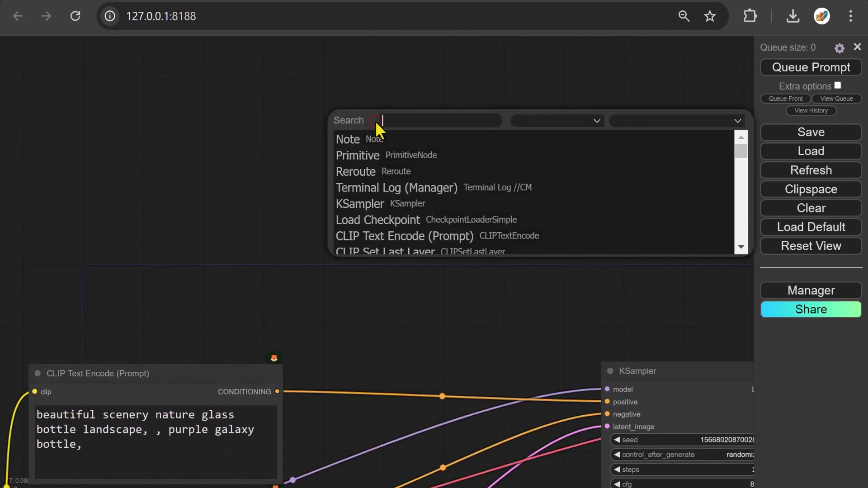
{"action": "type", "text": "Appl"}
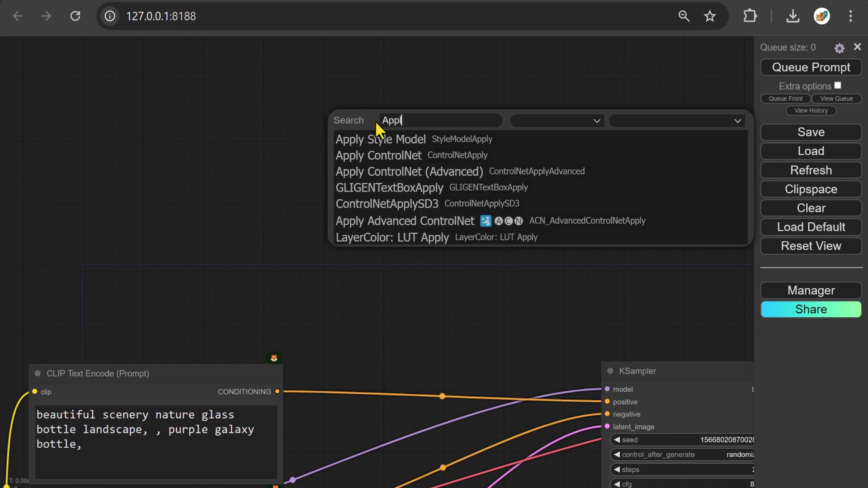
{"action": "type", "text": "y Advanced"}
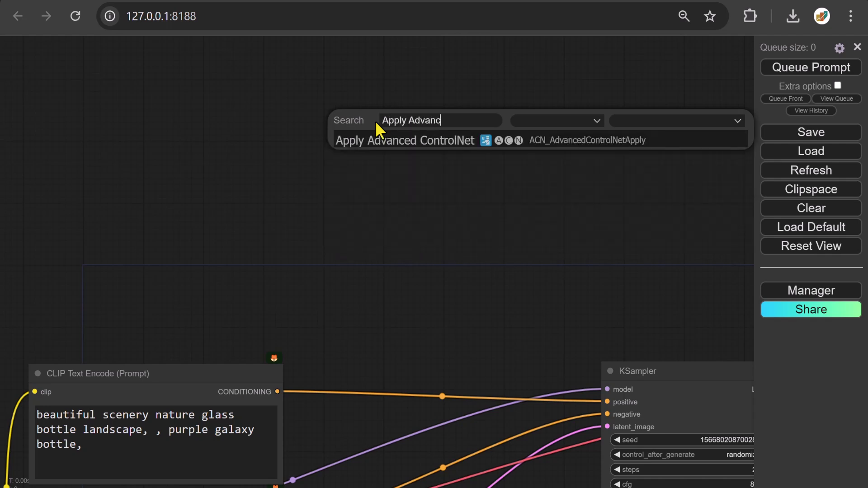
{"action": "left_click", "coordinate": [393, 141]}
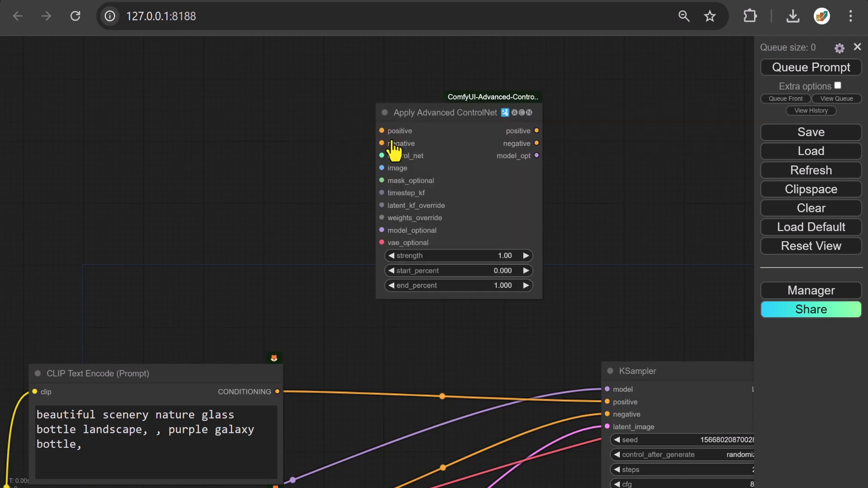
Route both prompt conditionings through Apply Advanced ControlNet's positive and negative inputs, and its matching outputs into KSampler
{"action": "left_click_drag", "start_coordinate": [281, 390], "coordinate": [380, 130]}
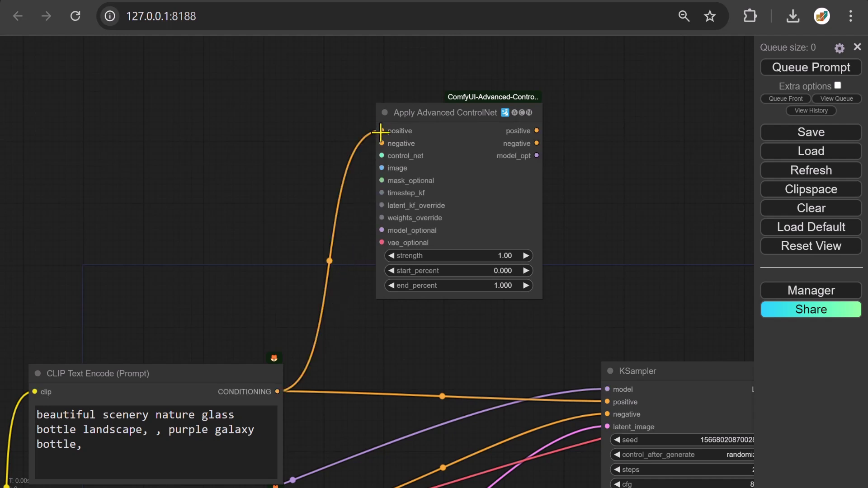
{"action": "left_click_drag", "start_coordinate": [276, 486], "coordinate": [387, 142]}
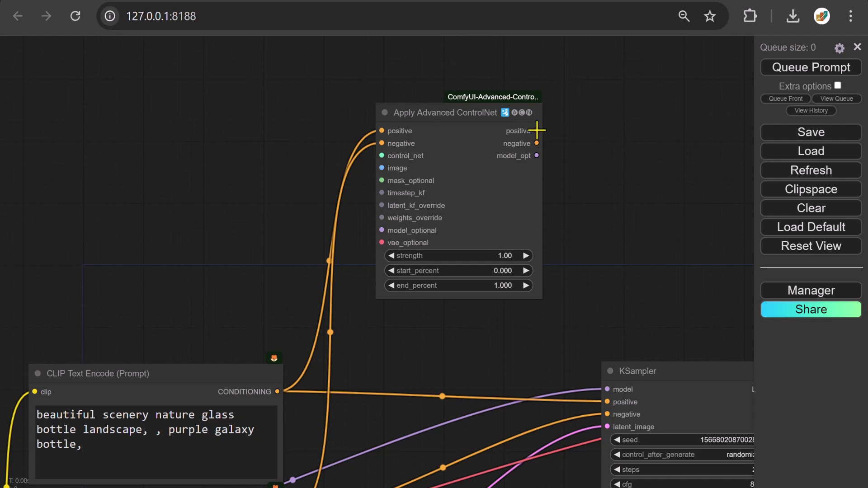
{"action": "left_click_drag", "start_coordinate": [537, 131], "coordinate": [608, 402]}
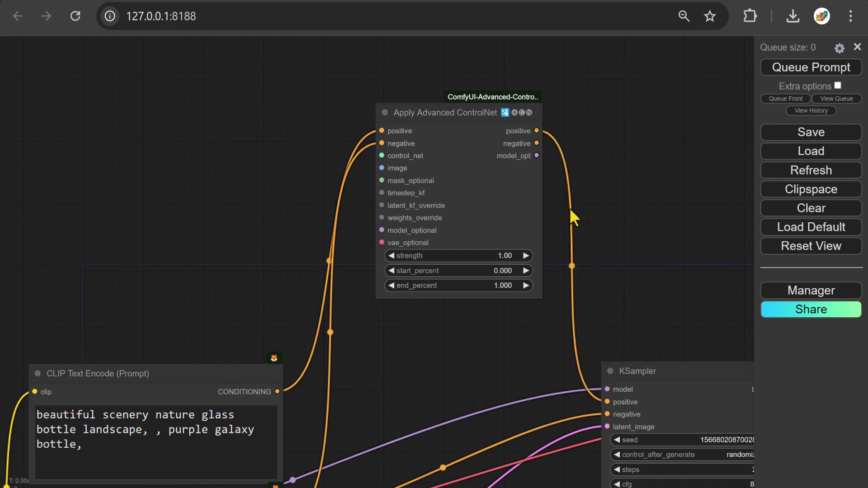
{"action": "left_click_drag", "start_coordinate": [539, 143], "coordinate": [608, 415]}
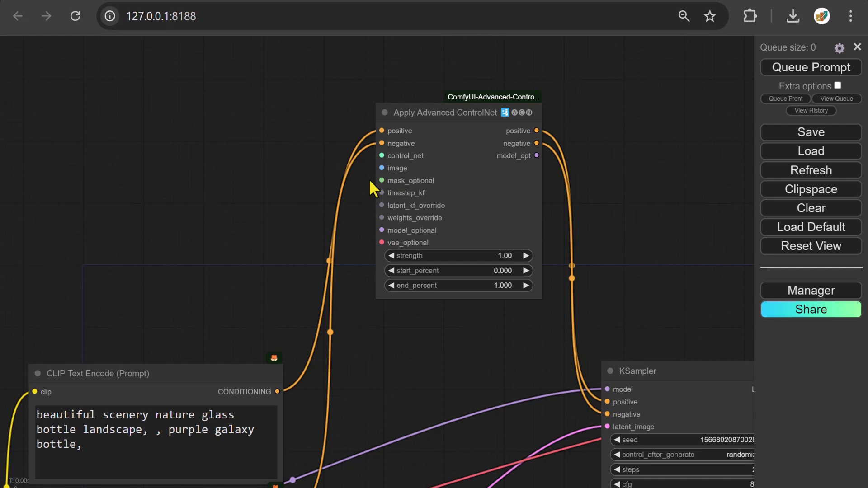
Add a Load ControlNet++ Model (Multi) node feeding the control_net input of Apply Advanced ControlNet
{"action": "left_click_drag", "start_coordinate": [382, 155], "coordinate": [252, 72]}
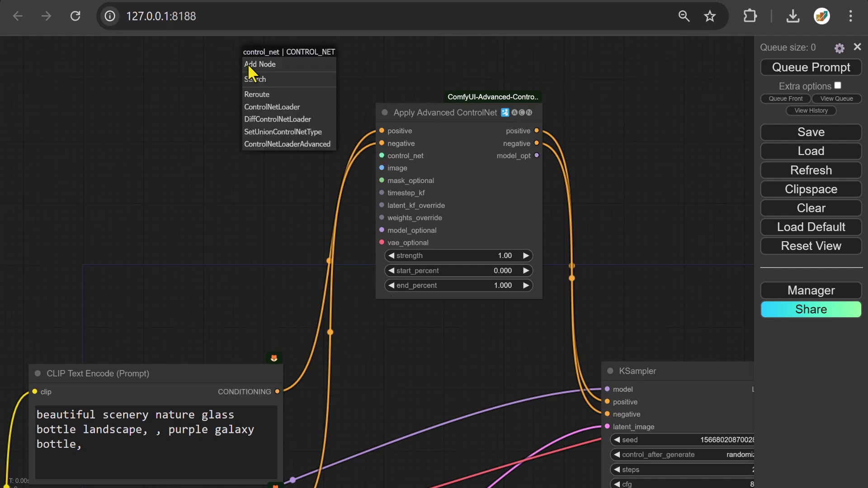
{"action": "left_click", "coordinate": [256, 80]}
{"action": "type", "text": "Loa"}
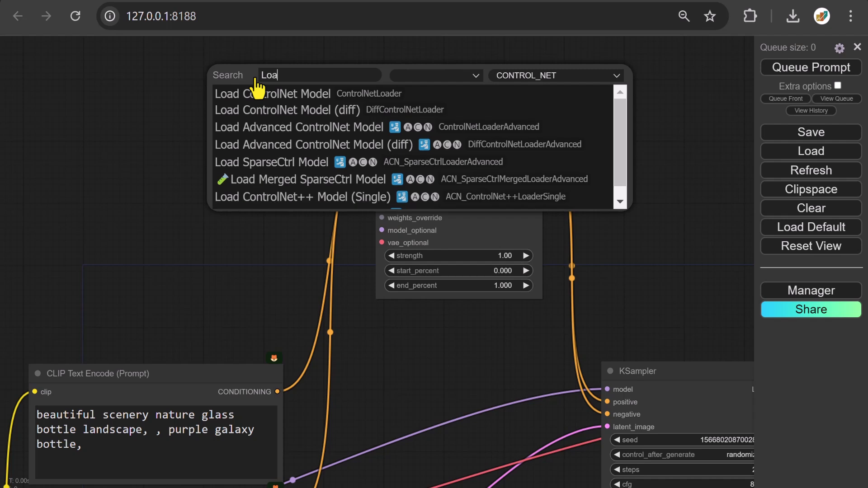
{"action": "type", "text": "d controlnet"}
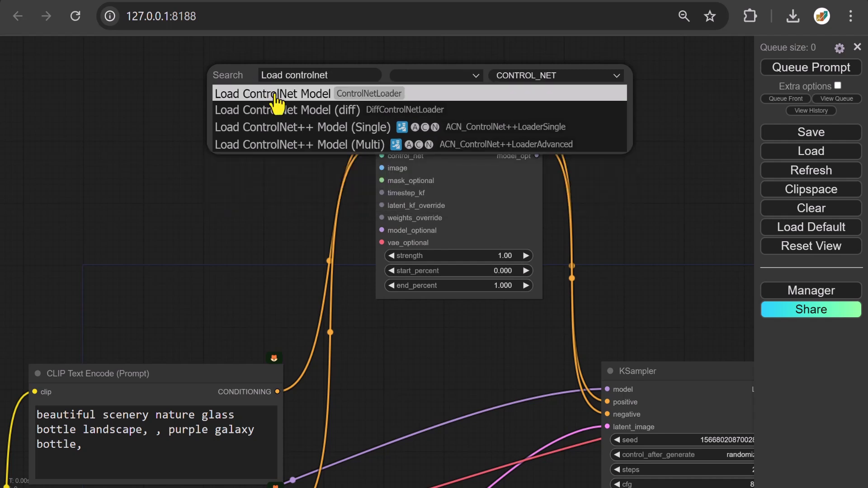
{"action": "left_click", "coordinate": [269, 145]}
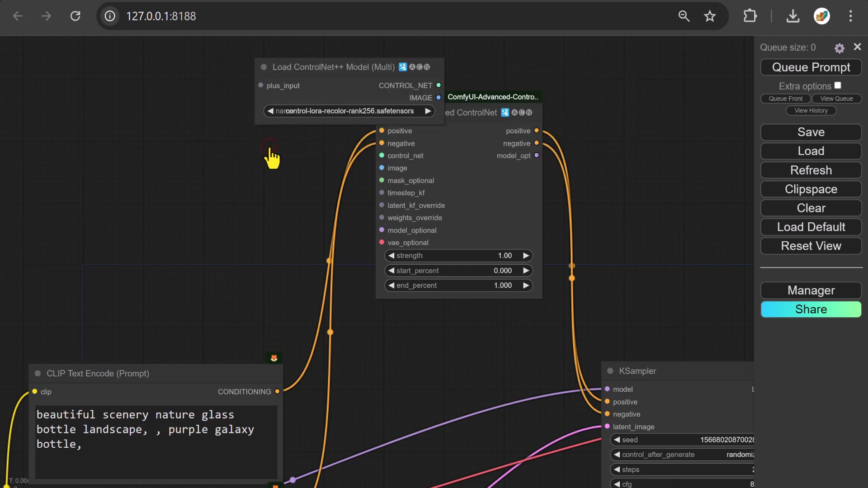
Place the ControlNet++ loader left of Apply Advanced ControlNet, widen it, and connect its IMAGE output to the image input
{"action": "left_click_drag", "start_coordinate": [375, 68], "coordinate": [223, 62]}
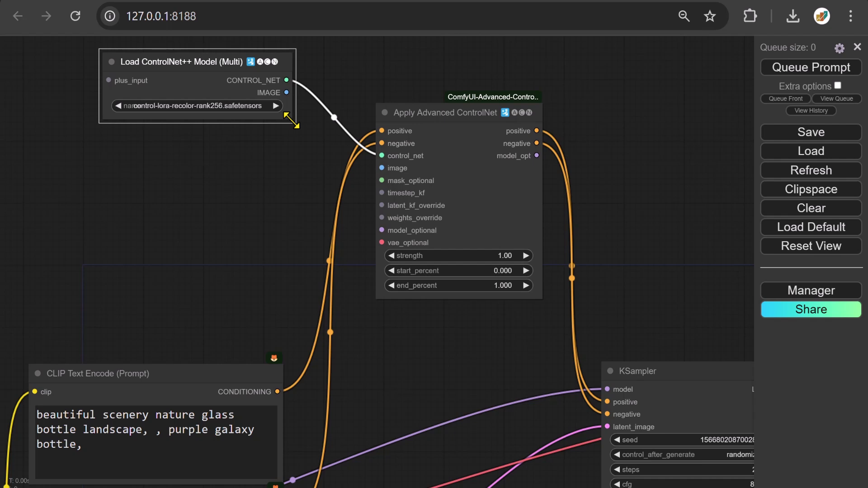
{"action": "left_click_drag", "start_coordinate": [292, 118], "coordinate": [344, 123]}
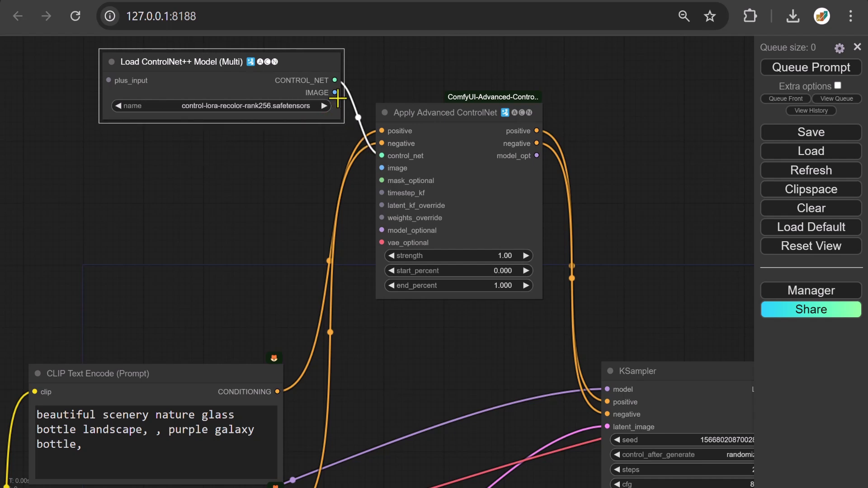
{"action": "left_click_drag", "start_coordinate": [335, 92], "coordinate": [379, 168]}
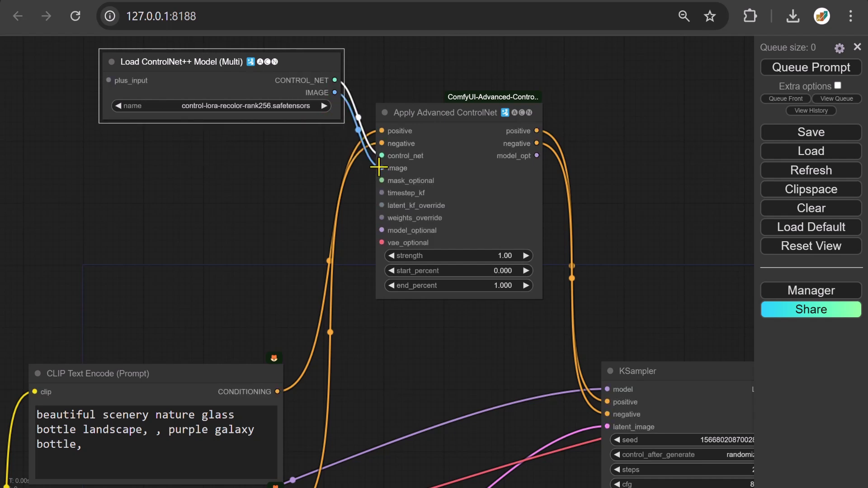
Add a ControlNet++ Input node to the loader's plus_input, place it left of the loader and widen it
{"action": "left_click_drag", "start_coordinate": [124, 155], "coordinate": [535, 205]}
{"action": "left_click_drag", "start_coordinate": [519, 128], "coordinate": [393, 127]}
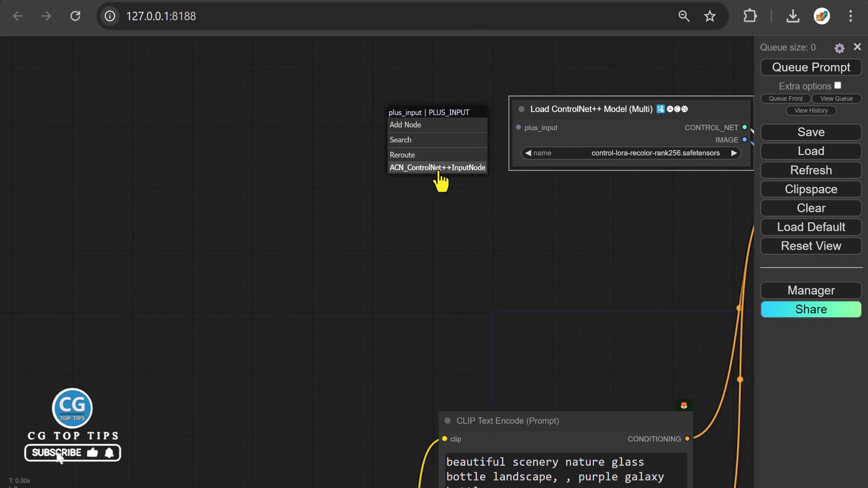
{"action": "left_click", "coordinate": [416, 169]}
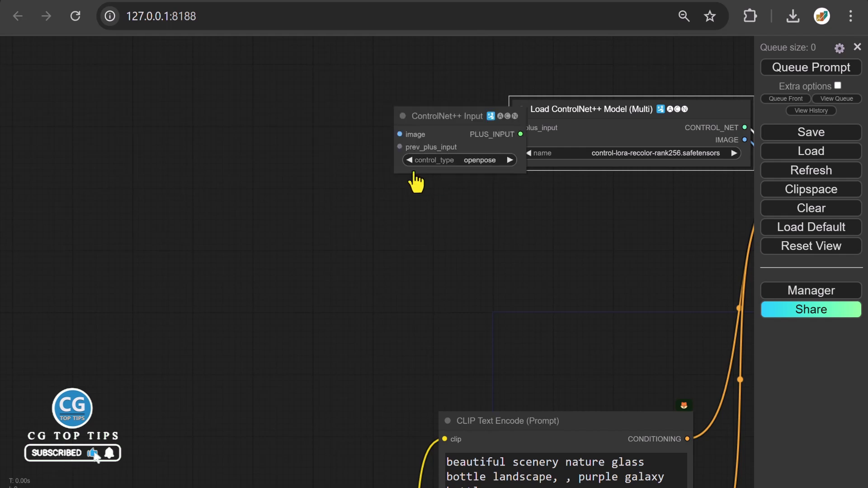
{"action": "left_click_drag", "start_coordinate": [429, 116], "coordinate": [339, 114]}
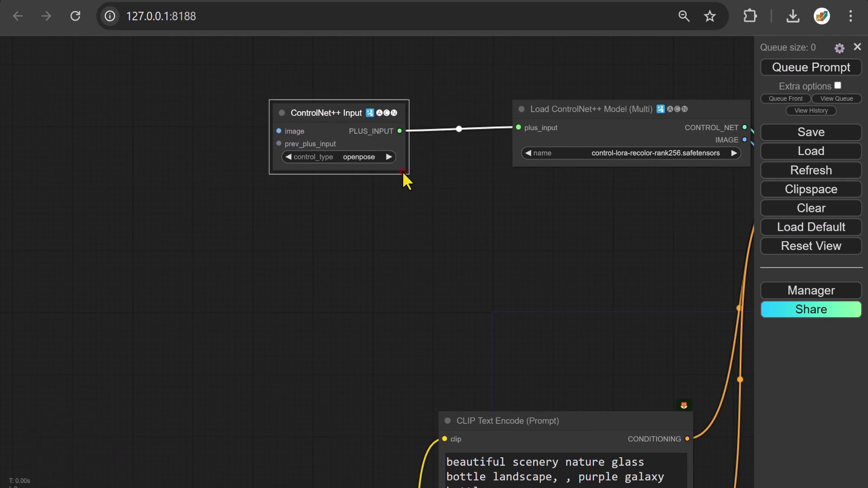
{"action": "left_click_drag", "start_coordinate": [408, 174], "coordinate": [446, 171]}
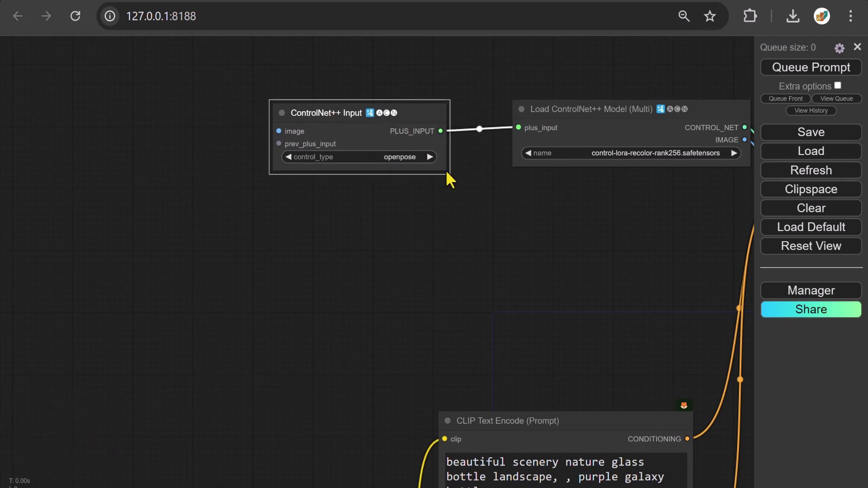
Add a LayerUtility: ImageRemoveAlpha node feeding the image input of ControlNet++ Input and place it to that node's left
{"action": "left_click_drag", "start_coordinate": [279, 131], "coordinate": [181, 127]}
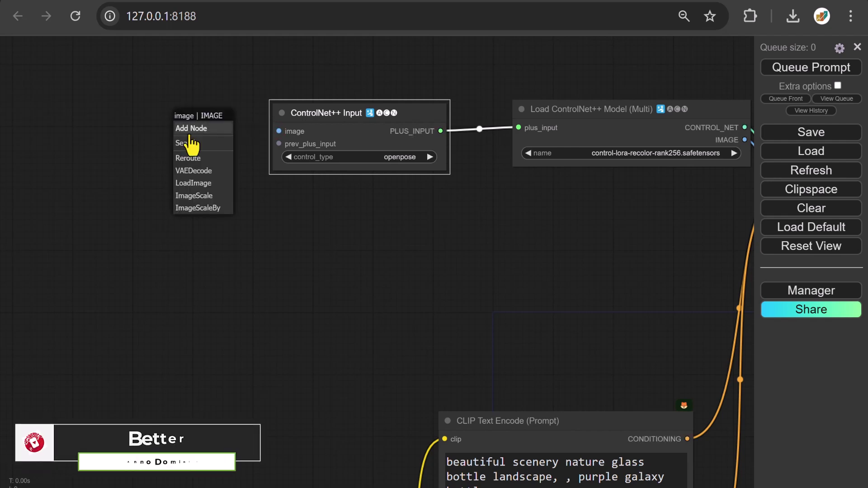
{"action": "left_click", "coordinate": [195, 143]}
{"action": "type", "text": "La"}
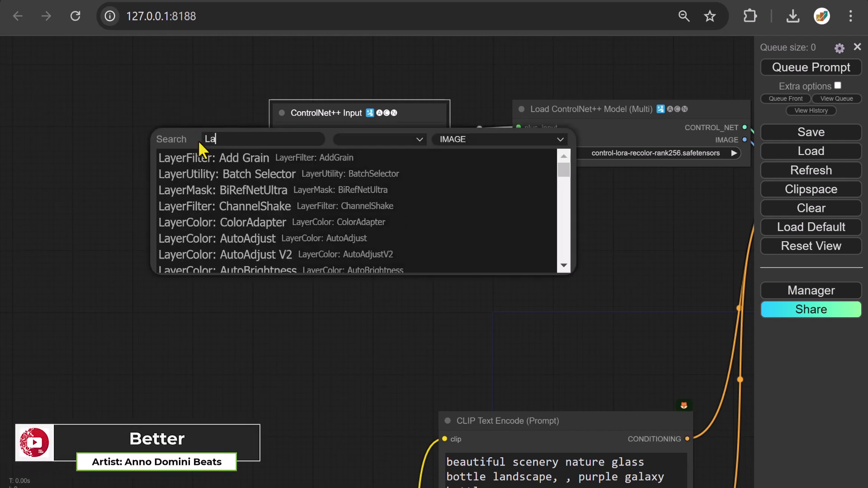
{"action": "type", "text": "yerUtility:"}
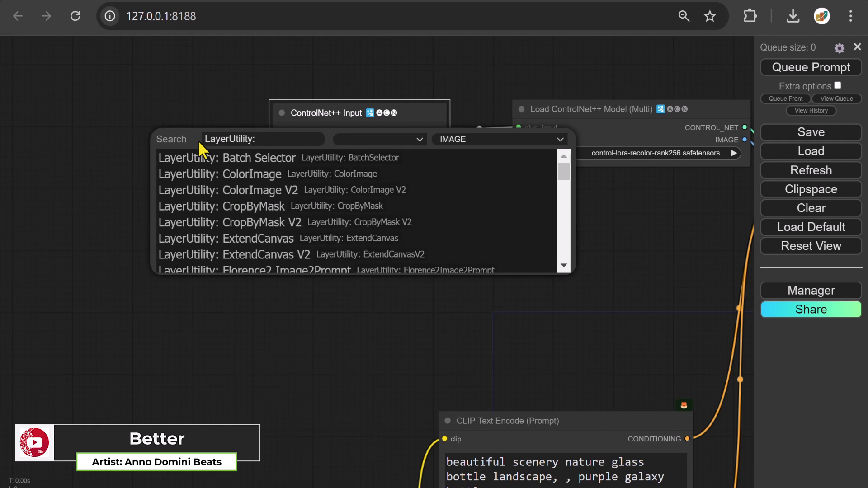
{"action": "type", "text": " ImageRemove"}
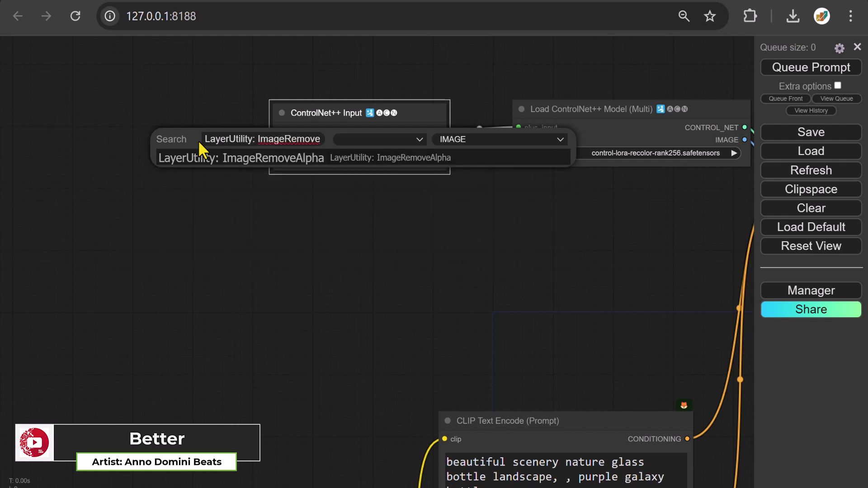
{"action": "left_click", "coordinate": [219, 163]}
{"action": "left_click_drag", "start_coordinate": [366, 132], "coordinate": [212, 113]}
Add an Inpaint Preprocessor node feeding ImageRemoveAlpha's RGBA_image input and place it to that node's left
{"action": "left_click_drag", "start_coordinate": [108, 228], "coordinate": [524, 239]}
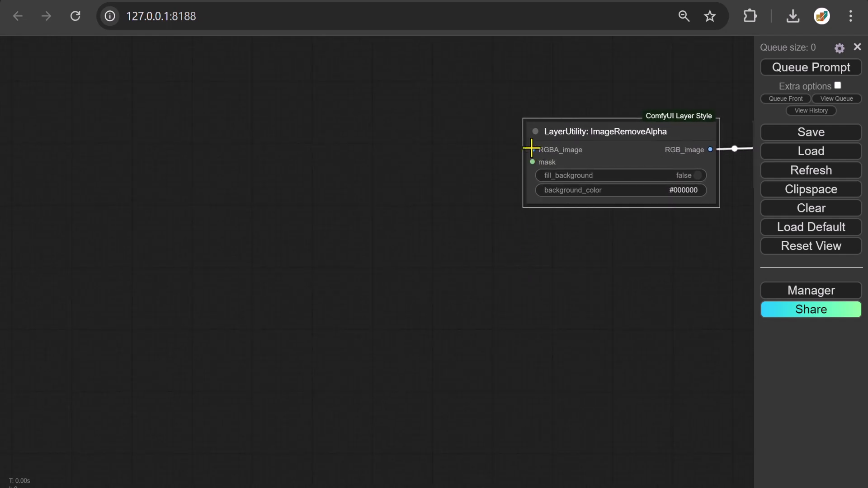
{"action": "left_click_drag", "start_coordinate": [410, 153], "coordinate": [409, 151]}
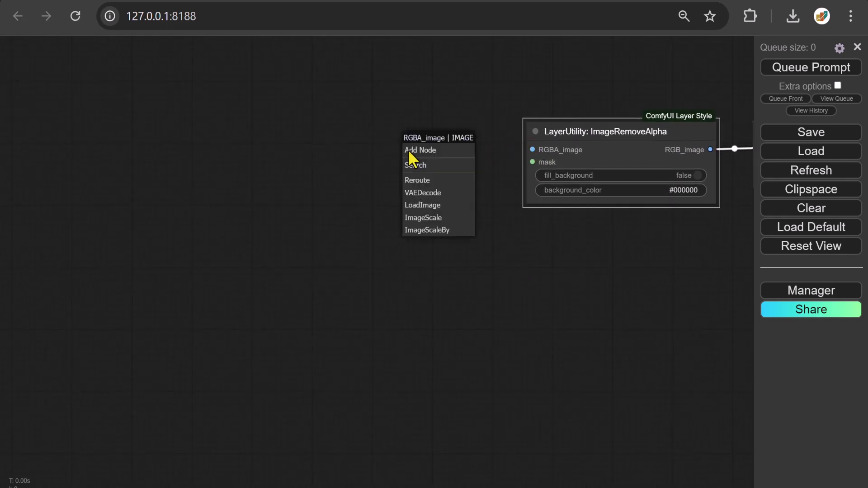
{"action": "left_click", "coordinate": [414, 166]}
{"action": "type", "text": "Inpaint"}
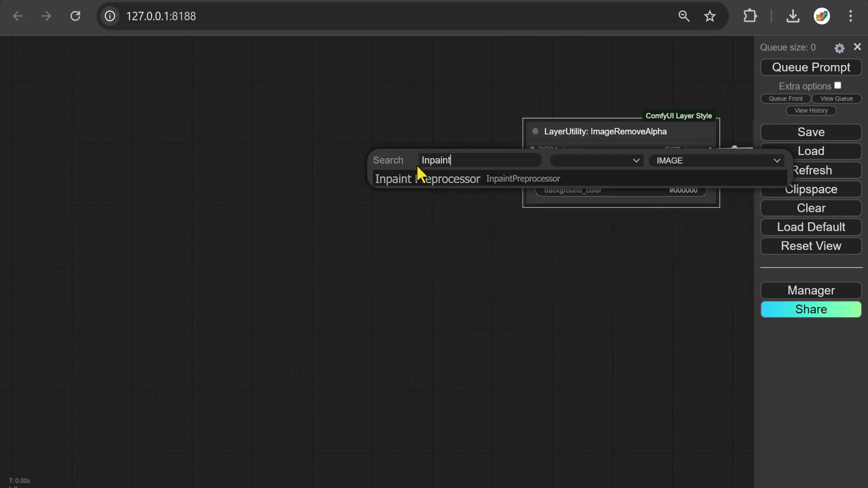
{"action": "left_click", "coordinate": [425, 181]}
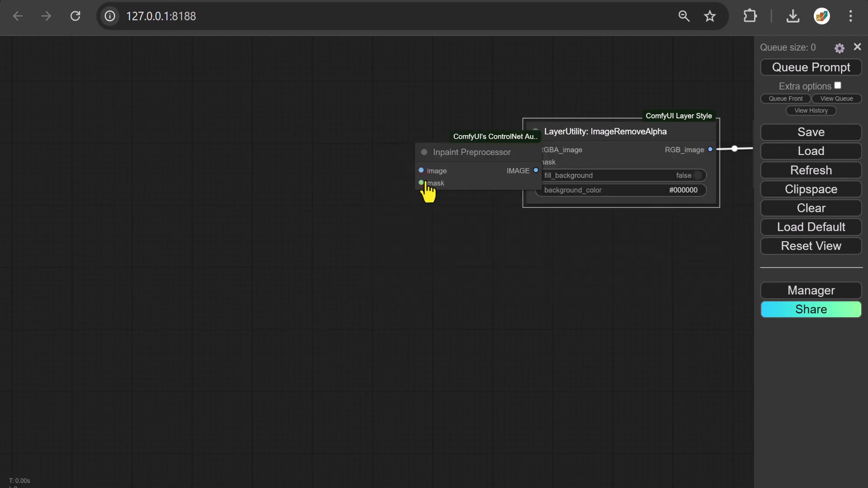
{"action": "left_click_drag", "start_coordinate": [517, 154], "coordinate": [449, 133]}
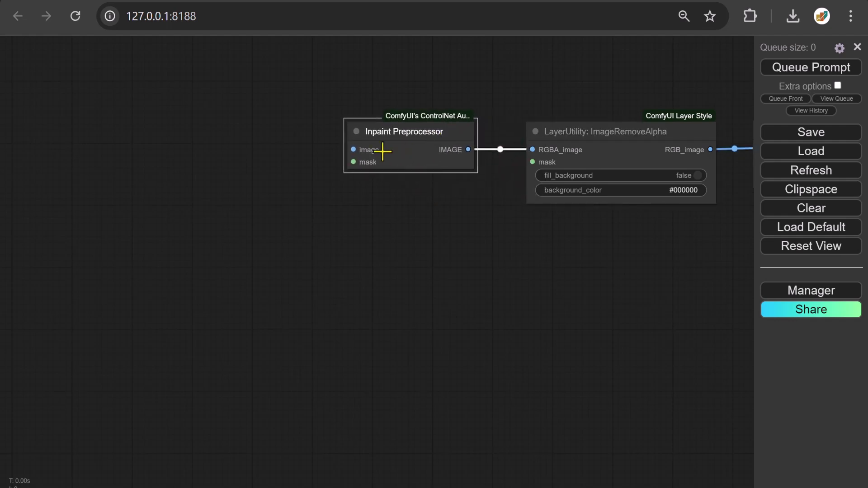
Add a Load Image node left of Inpaint Preprocessor, linking its IMAGE and MASK outputs to the image and mask inputs
{"action": "left_click_drag", "start_coordinate": [352, 150], "coordinate": [253, 150]}
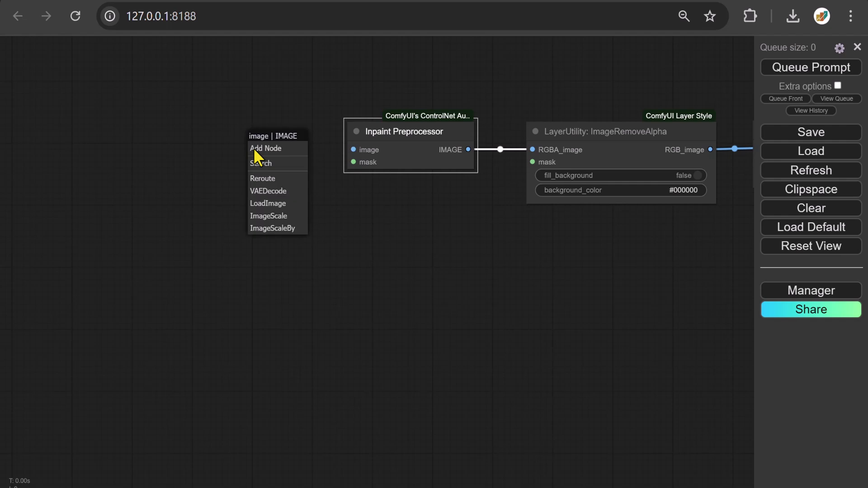
{"action": "left_click", "coordinate": [270, 205]}
{"action": "left_click_drag", "start_coordinate": [398, 143], "coordinate": [246, 134]}
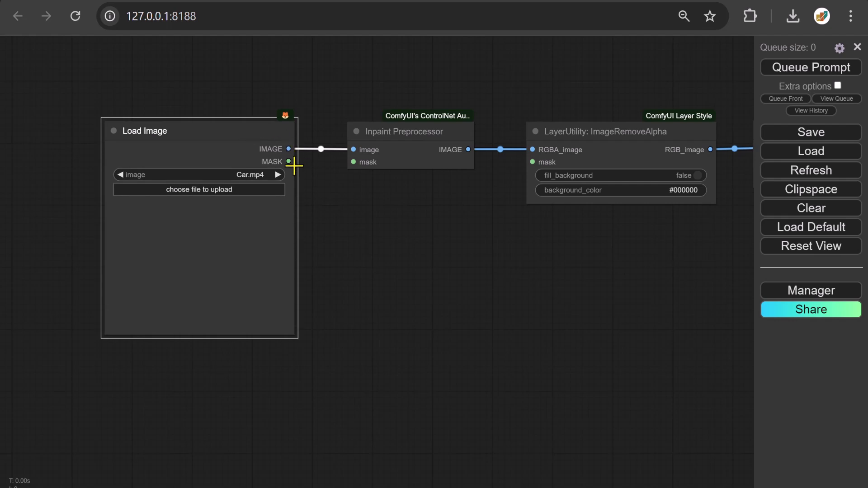
{"action": "left_click_drag", "start_coordinate": [293, 162], "coordinate": [357, 162]}
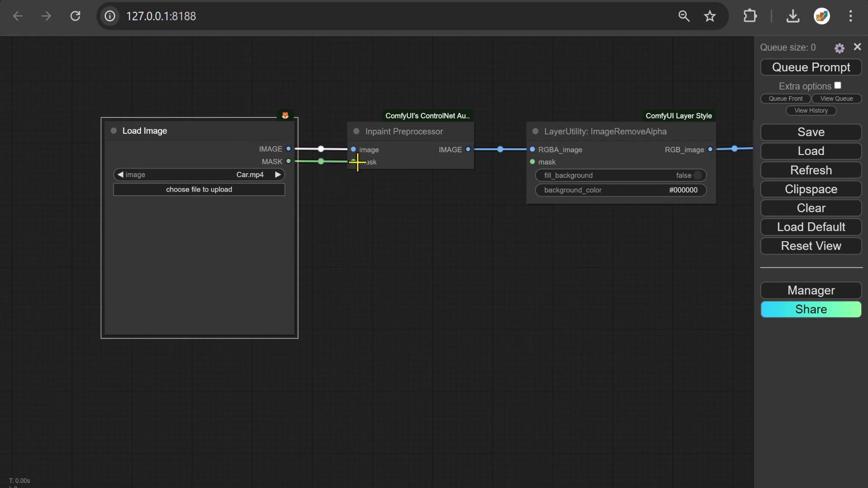
Upload Pic-1.jpg from New folder (2) on Drive (D:) into the Load Image node
{"action": "left_click", "coordinate": [202, 190]}
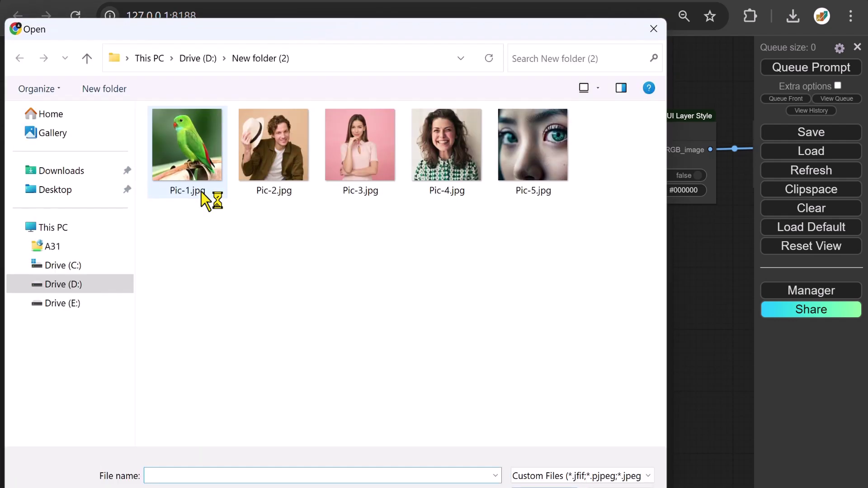
{"action": "left_click", "coordinate": [199, 160]}
{"action": "left_click", "coordinate": [534, 487]}
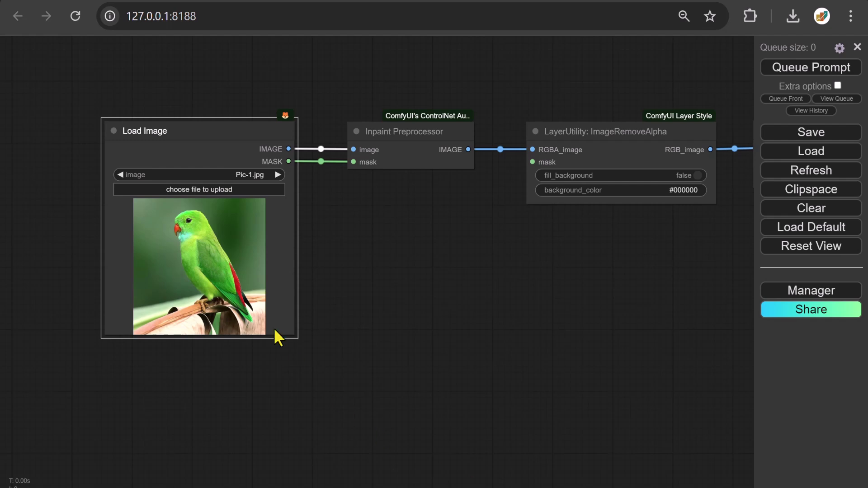
Mask the whole parrot in the MaskEditor, using a thinner brush around the tail, and save the mask to the node
{"action": "right_click", "coordinate": [210, 241]}
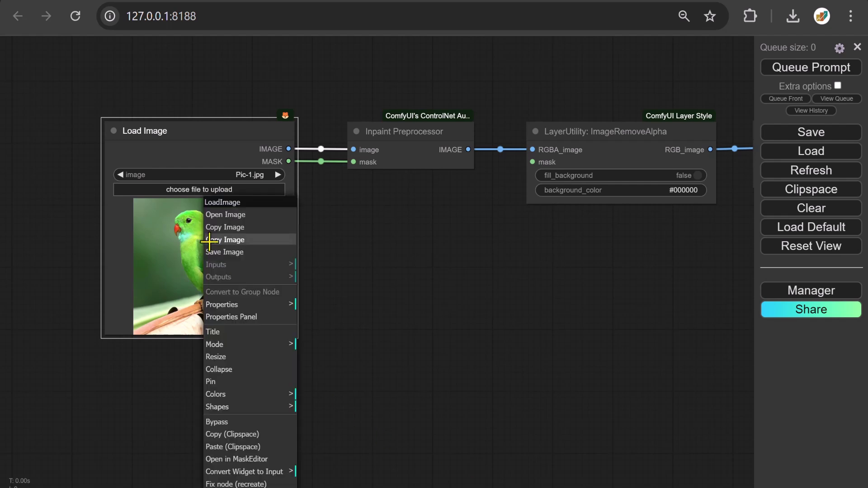
{"action": "left_click", "coordinate": [231, 459]}
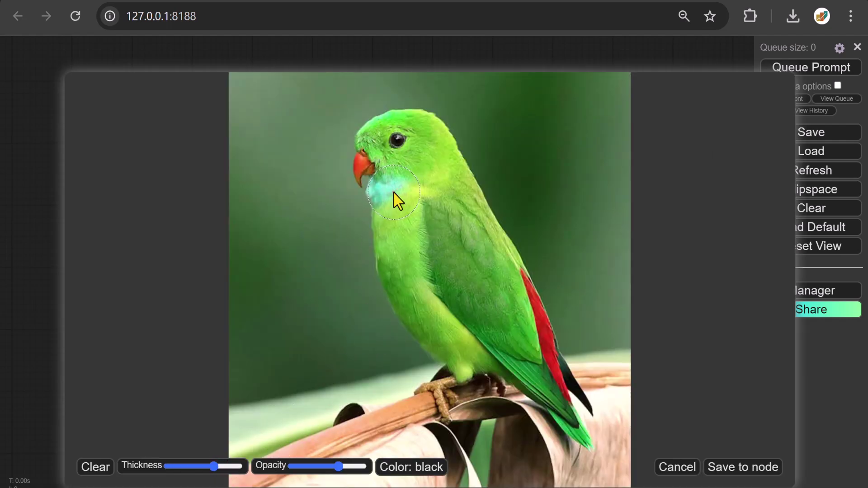
{"action": "left_click_drag", "start_coordinate": [394, 193], "coordinate": [372, 149]}
{"action": "mouse_move", "coordinate": [420, 133]}
{"action": "left_mouse_down"}
{"action": "mouse_move", "coordinate": [533, 335]}
{"action": "mouse_move", "coordinate": [527, 367]}
{"action": "left_mouse_up"}
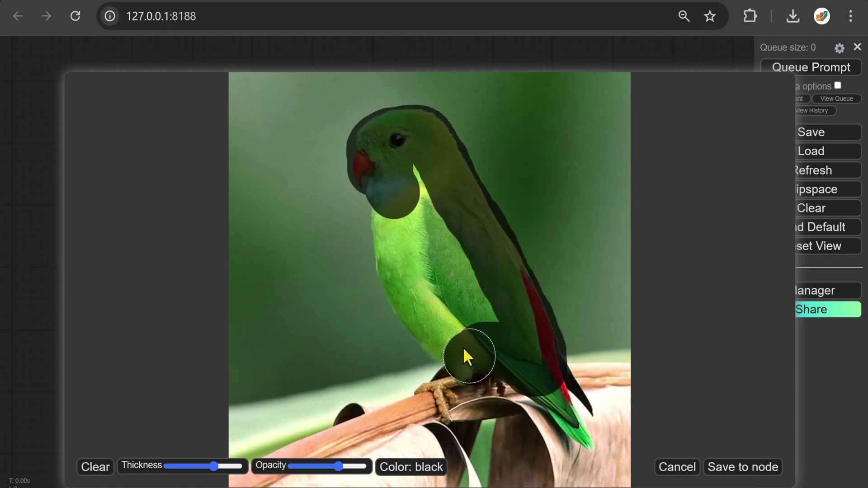
{"action": "mouse_move", "coordinate": [392, 209]}
{"action": "left_mouse_down"}
{"action": "mouse_move", "coordinate": [454, 264]}
{"action": "mouse_move", "coordinate": [484, 321]}
{"action": "mouse_move", "coordinate": [414, 239]}
{"action": "mouse_move", "coordinate": [471, 290]}
{"action": "mouse_move", "coordinate": [474, 319]}
{"action": "left_mouse_up"}
{"action": "scroll", "coordinate": [473, 319], "scroll_direction": "down", "scroll_amount": 3}
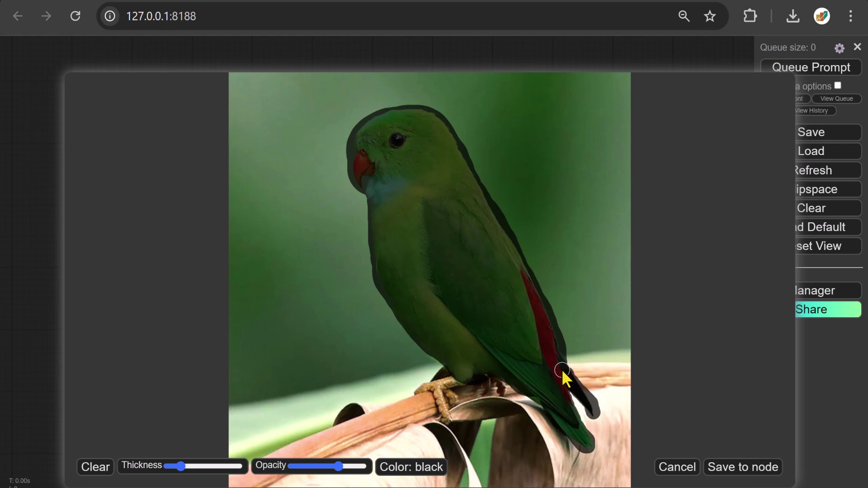
{"action": "left_click", "coordinate": [726, 472]}
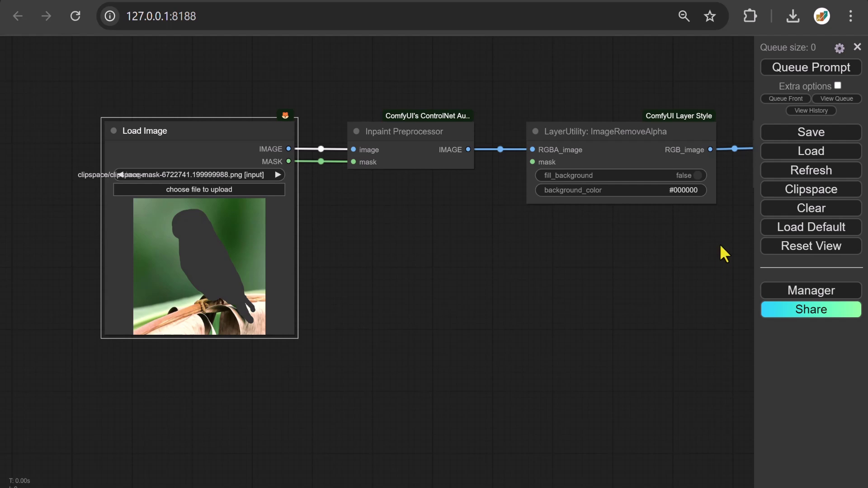
Set ControlNet++ Input's control_type to inpaint/outpaint and the ControlNet++ loader's model to controlnet-union-sdxl-1.safetensors
{"action": "left_click_drag", "start_coordinate": [718, 252], "coordinate": [4, 255]}
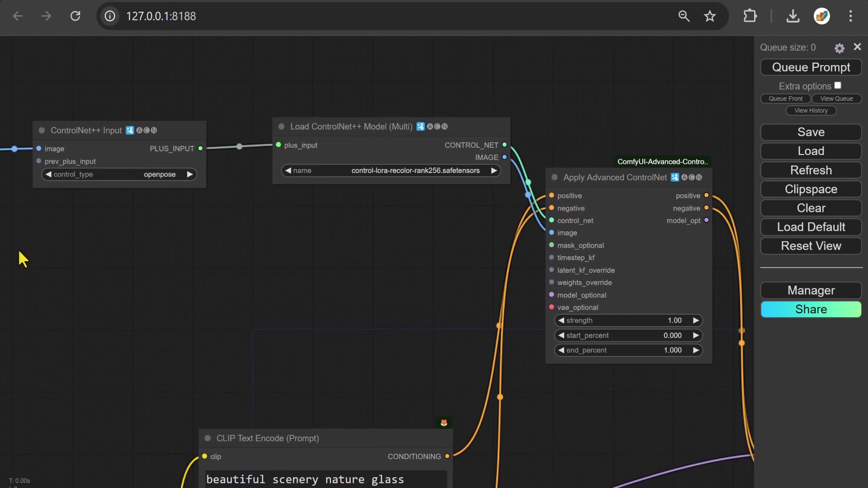
{"action": "left_click", "coordinate": [152, 174]}
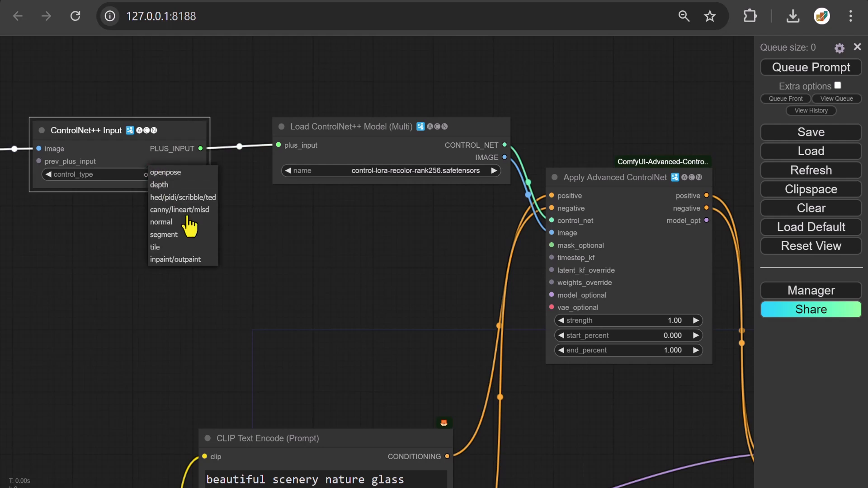
{"action": "left_click", "coordinate": [176, 260]}
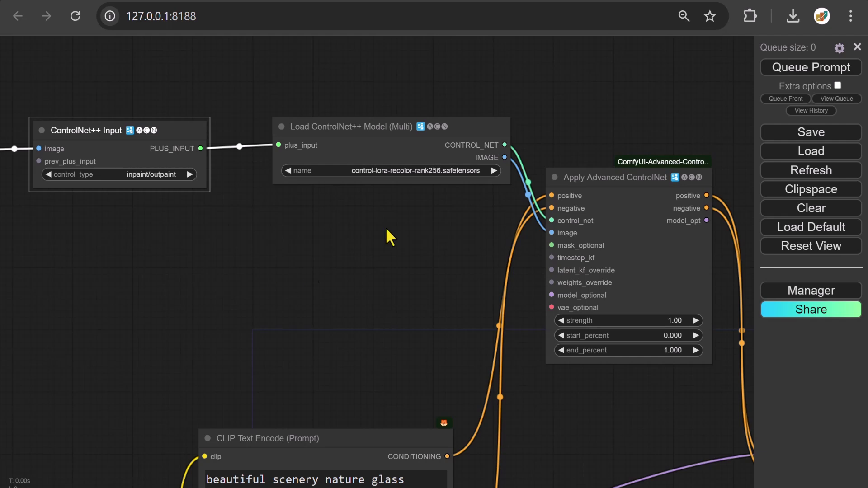
{"action": "left_click", "coordinate": [406, 170]}
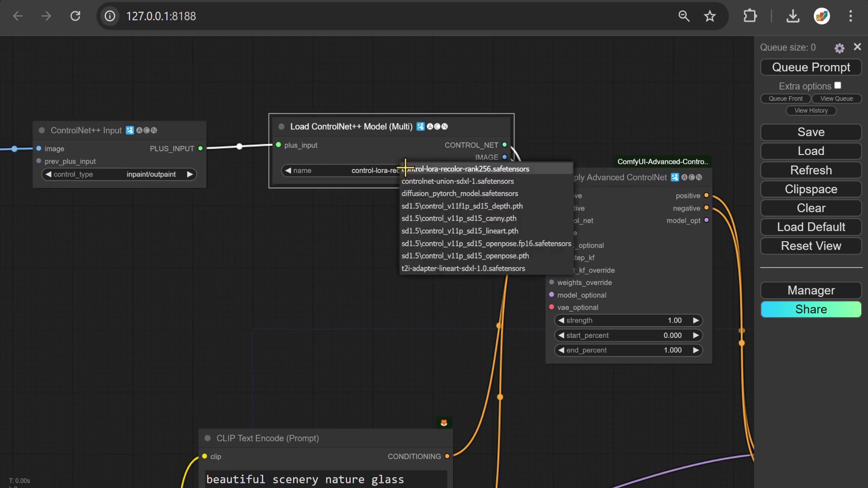
{"action": "left_click", "coordinate": [437, 183]}
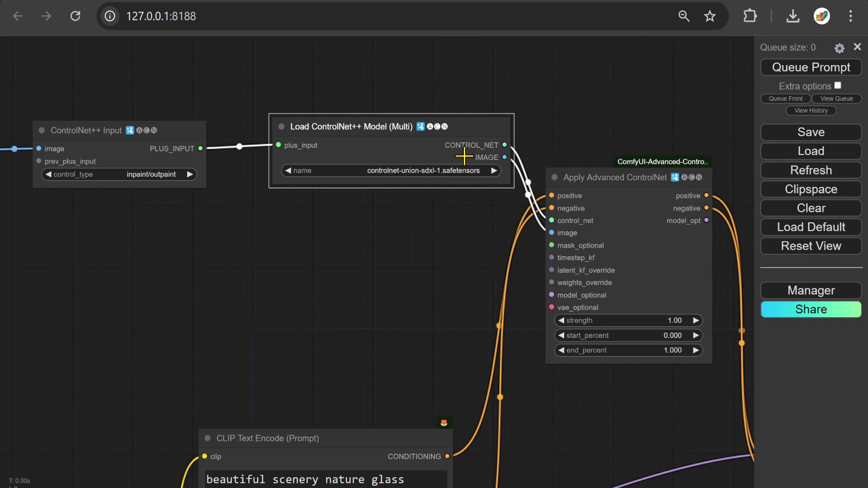
Switch to the Google results for "controlnet union sdxl" and open the xinsir/controlnet-union-sdxl-1.0 Hugging Face page in a new tab
{"action": "left_click", "coordinate": [380, 2]}
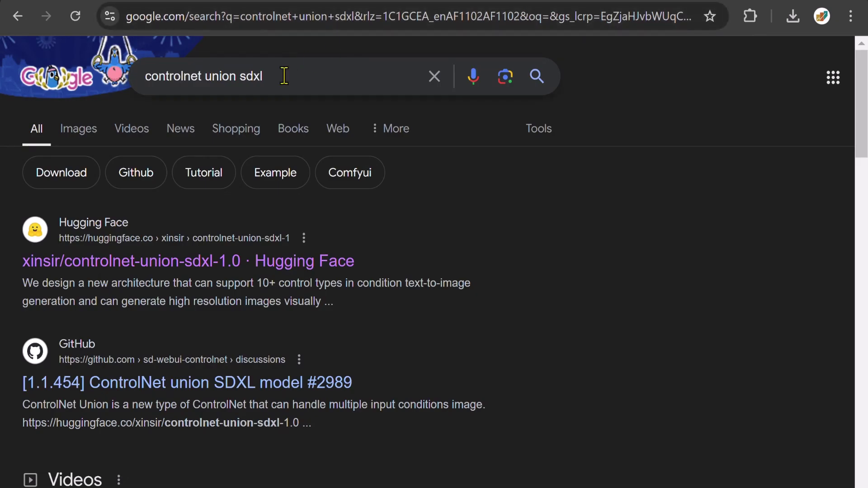
{"action": "left_click_drag", "start_coordinate": [283, 78], "coordinate": [146, 76]}
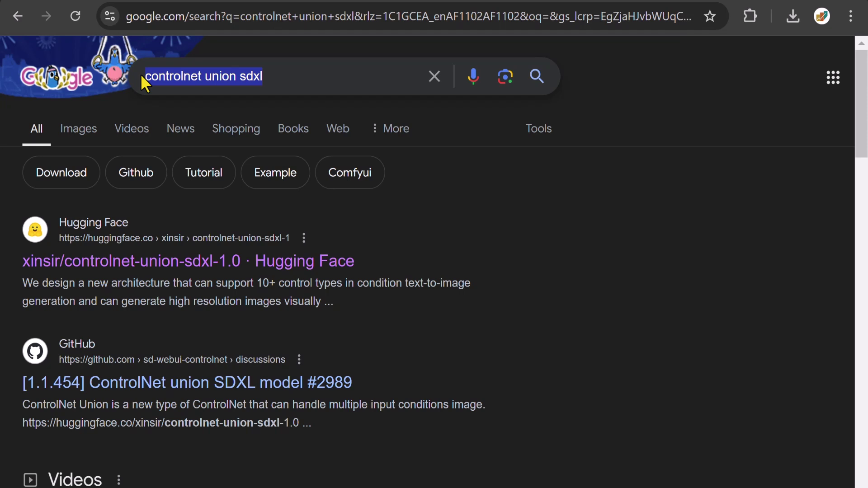
{"action": "right_click", "coordinate": [166, 265]}
{"action": "left_click", "coordinate": [205, 276]}
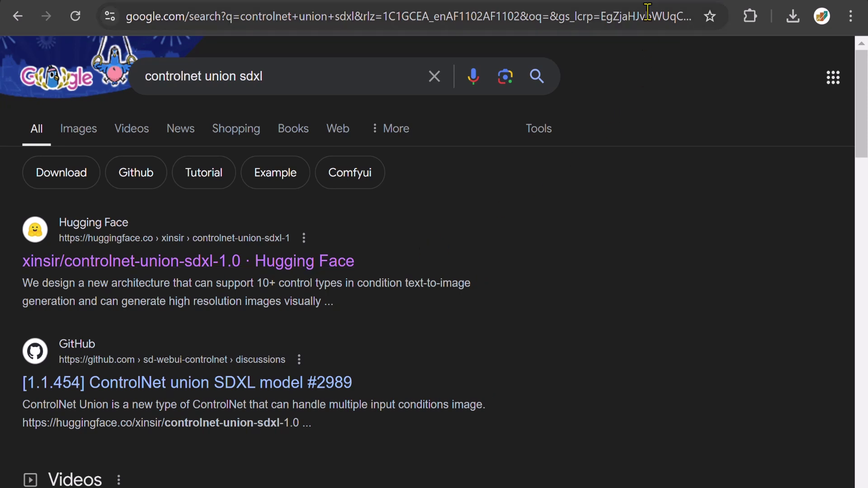
{"action": "key", "text": "ctrl+Tab"}
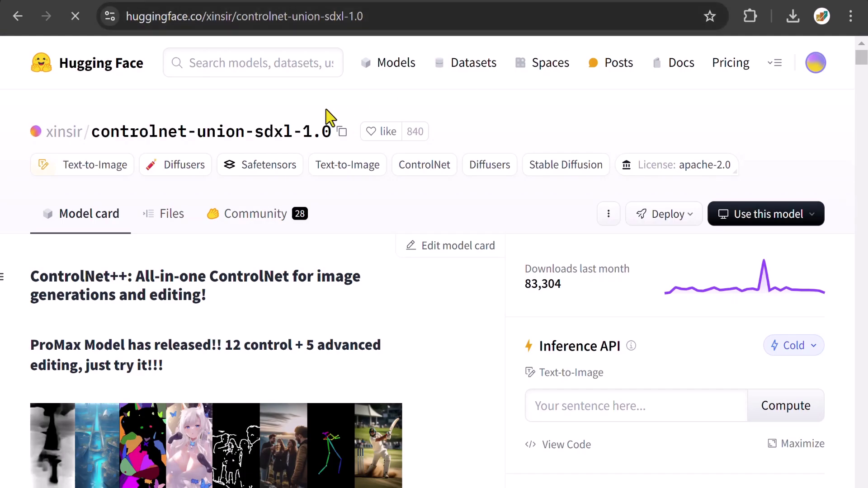
Review the controlnet-union-sdxl-1.0 model card, open the repository's file list and highlight the diffusion_pytorch_model.safetensors entry
{"action": "left_click_drag", "start_coordinate": [332, 131], "coordinate": [92, 133]}
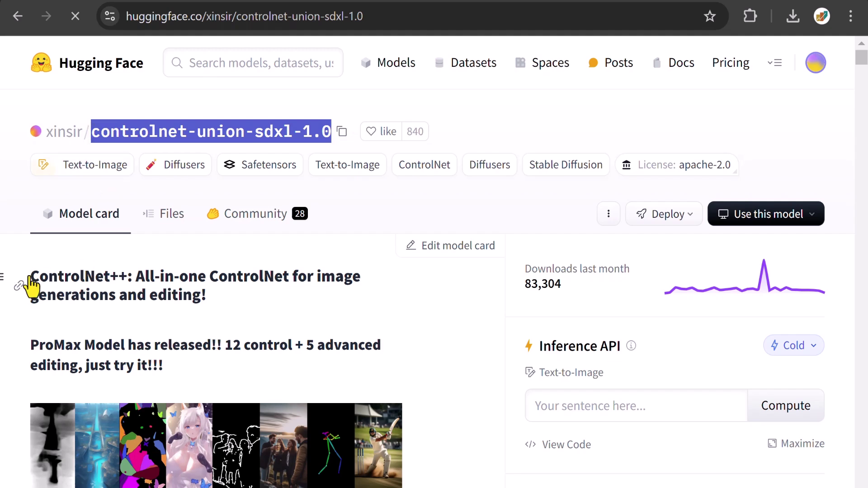
{"action": "left_click_drag", "start_coordinate": [28, 273], "coordinate": [237, 311]}
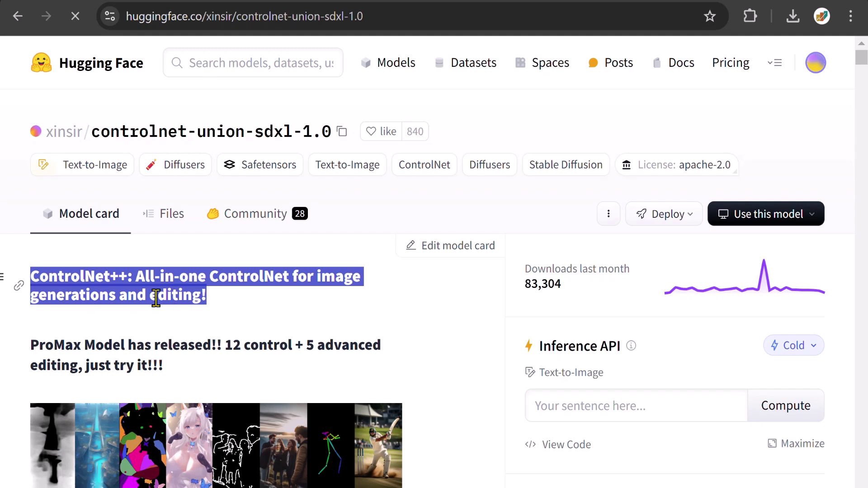
{"action": "scroll", "coordinate": [156, 298], "scroll_direction": "down", "scroll_amount": 7}
{"action": "left_click", "coordinate": [172, 216]}
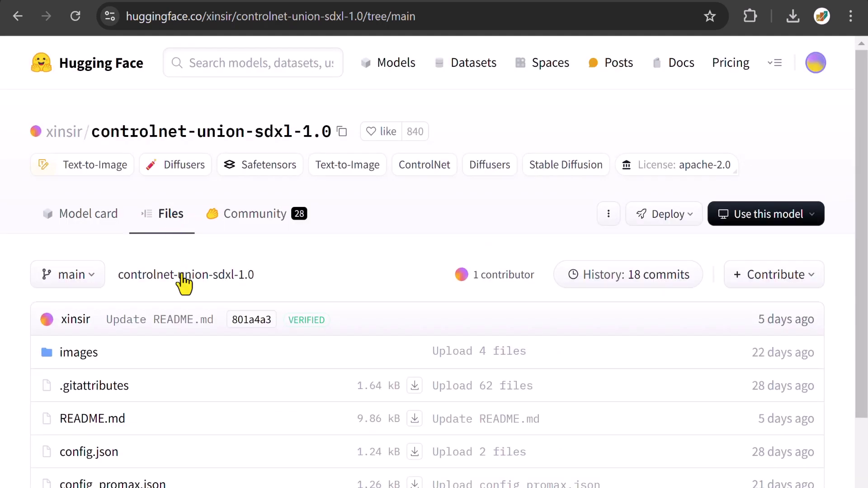
{"action": "scroll", "coordinate": [179, 294], "scroll_direction": "down", "scroll_amount": 3}
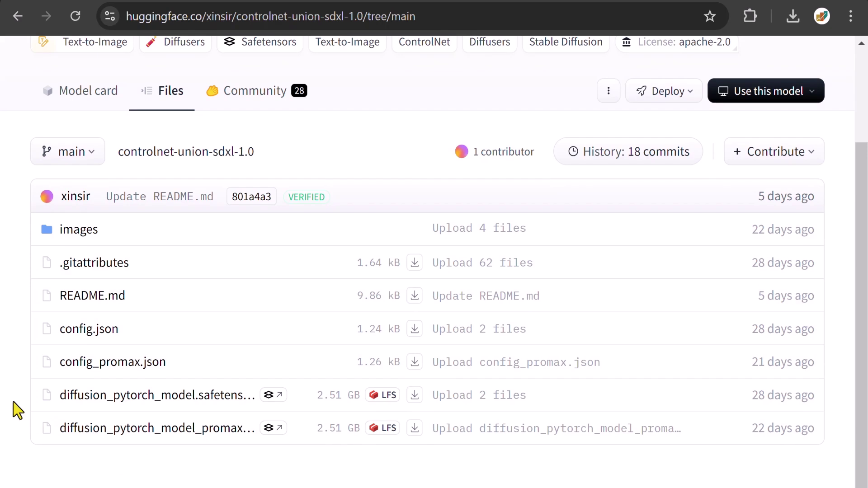
{"action": "left_click_drag", "start_coordinate": [39, 396], "coordinate": [241, 394]}
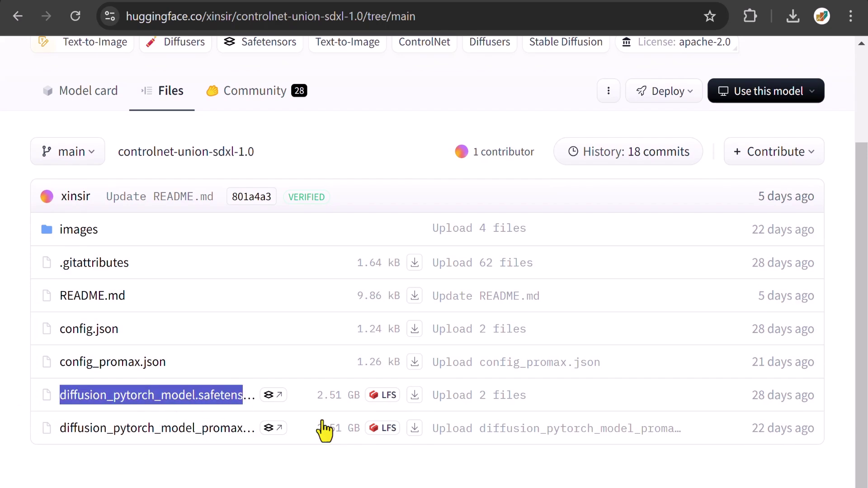
In File Explorer, open ComfyUI_windows_portable's ComfyUI/models/controlnet folder and select controlnet-union-sdxl-1.safetensors
{"action": "key", "text": "super+e"}
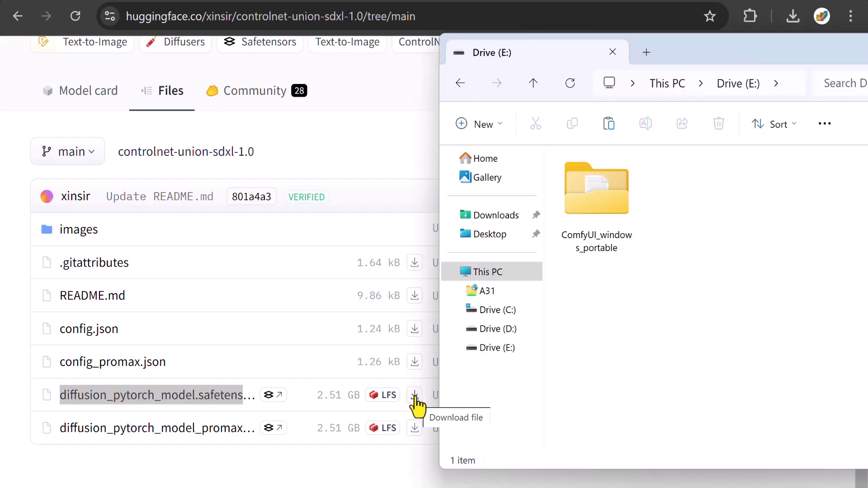
{"action": "double_click", "coordinate": [584, 202]}
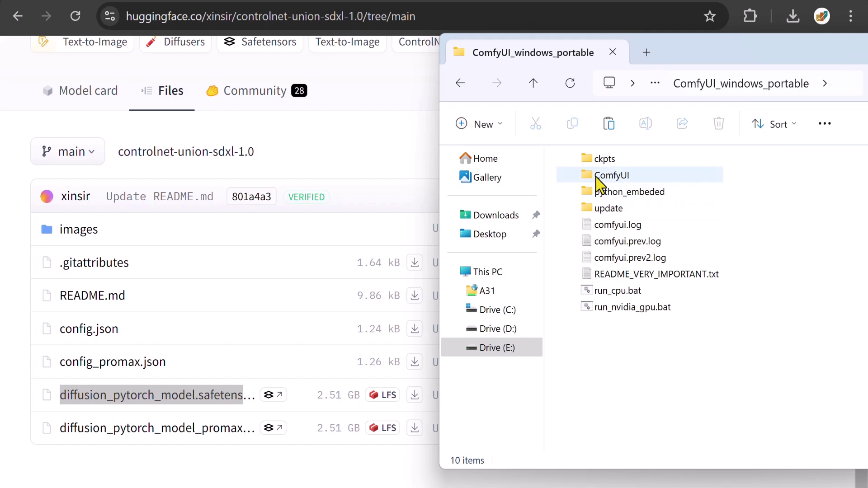
{"action": "double_click", "coordinate": [600, 181]}
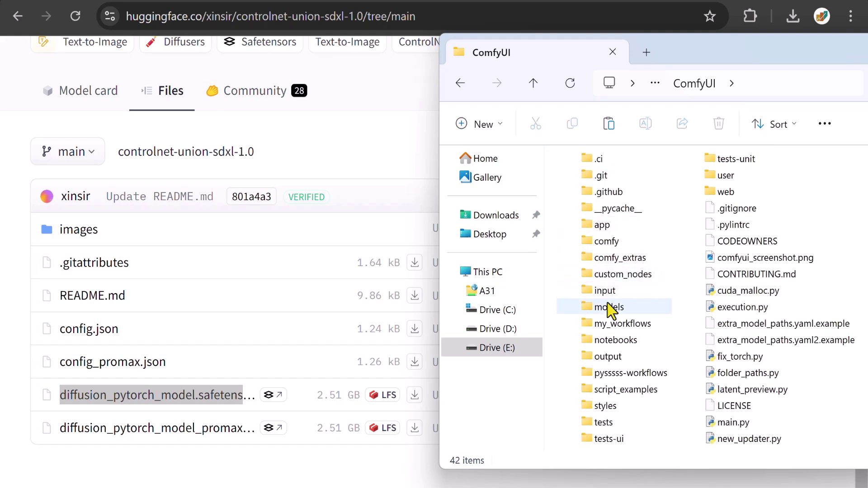
{"action": "double_click", "coordinate": [609, 307]}
{"action": "left_click", "coordinate": [612, 309]}
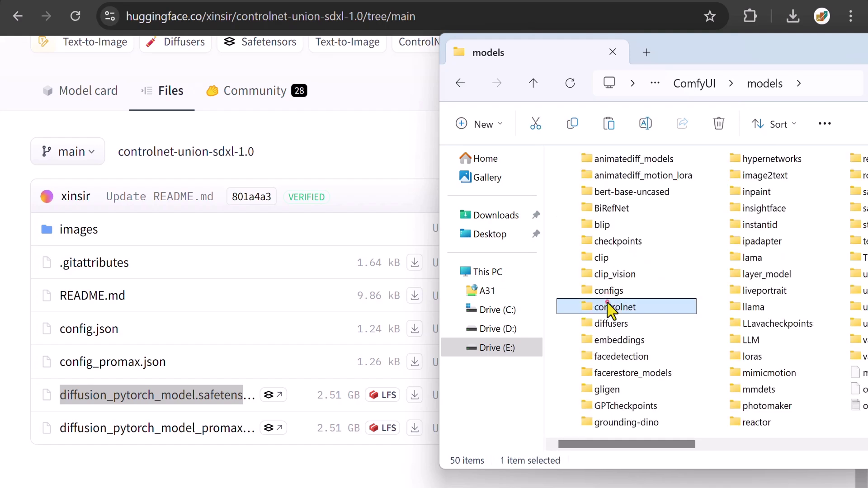
{"action": "double_click", "coordinate": [612, 308]}
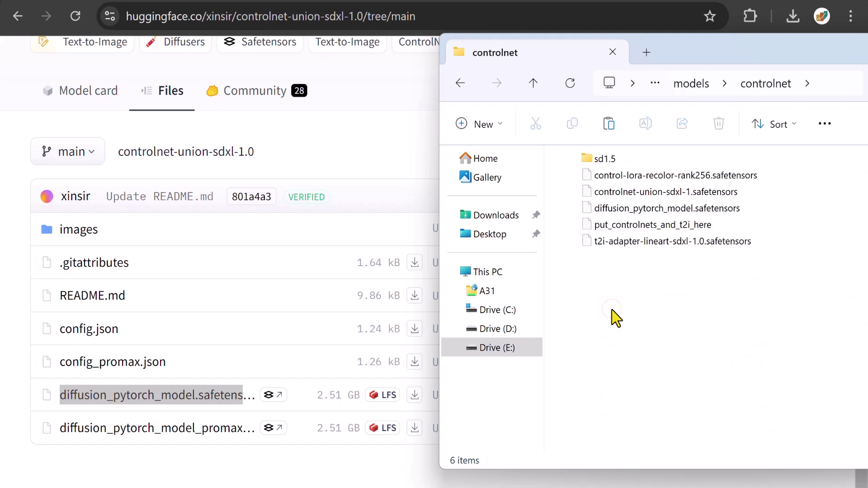
{"action": "left_click", "coordinate": [635, 193]}
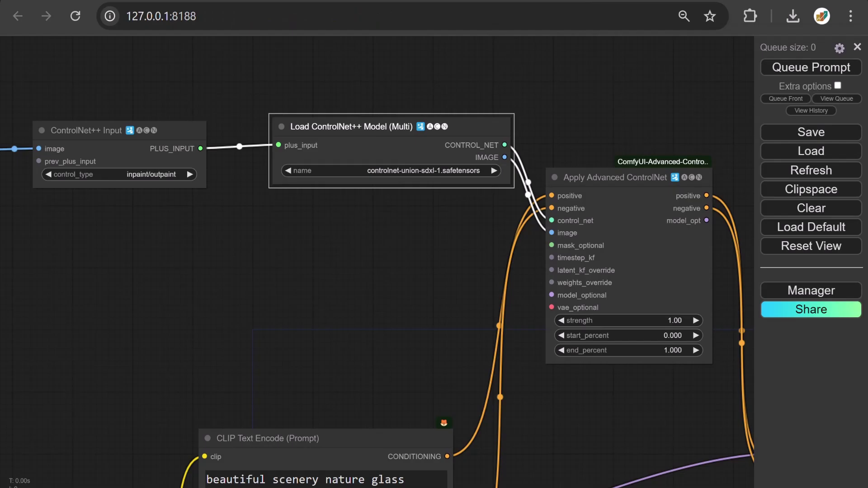
In ComfyUI, set Apply Advanced ControlNet's strength to 0.9 and choose RealVisXL V4.safetensors as the Load Checkpoint model
{"action": "left_click", "coordinate": [664, 321]}
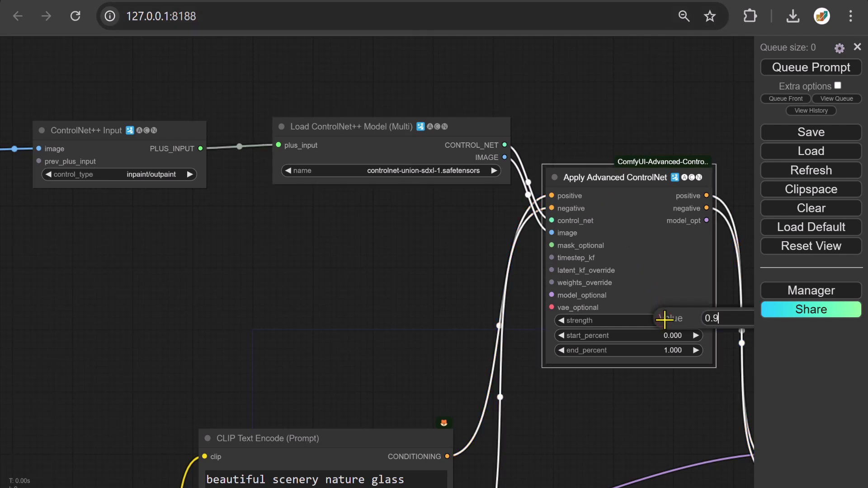
{"action": "key", "text": "Return"}
{"action": "left_click_drag", "start_coordinate": [541, 473], "coordinate": [644, 114]}
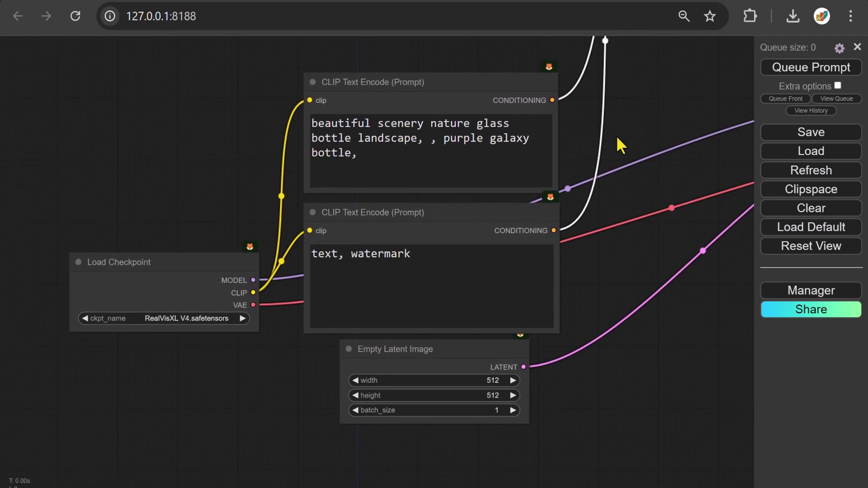
{"action": "left_click", "coordinate": [188, 317]}
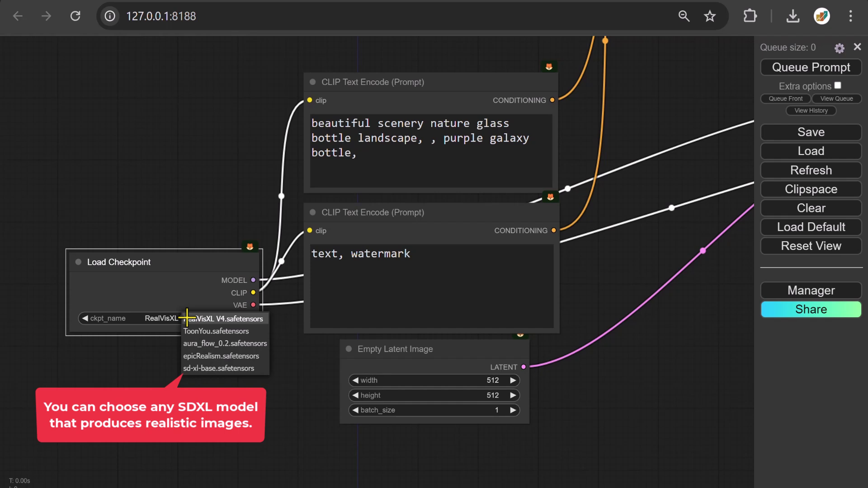
{"action": "left_click", "coordinate": [209, 319]}
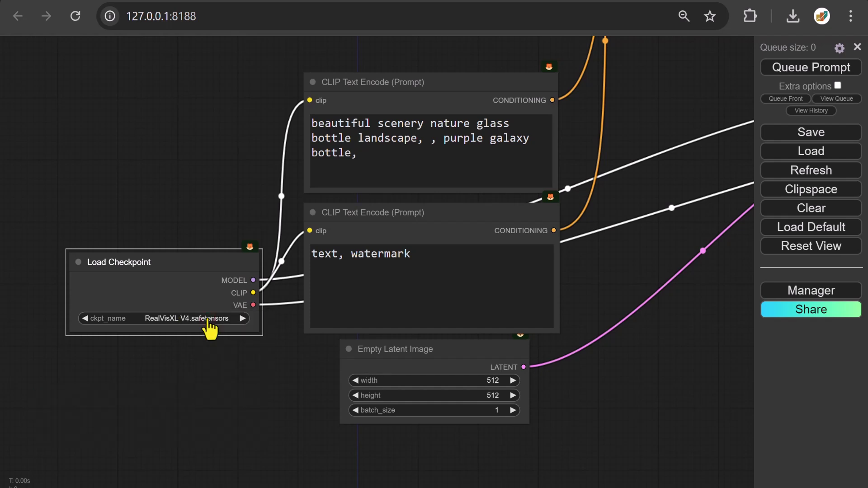
Replace the positive prompt with "Sparrow" and set the Empty Latent Image width and height to 1024
{"action": "left_click_drag", "start_coordinate": [370, 168], "coordinate": [262, 115]}
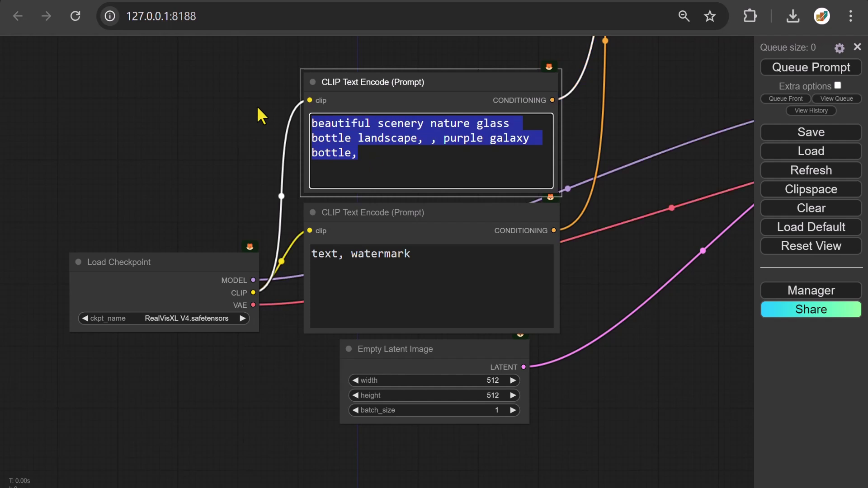
{"action": "type", "text": "Sparrow"}
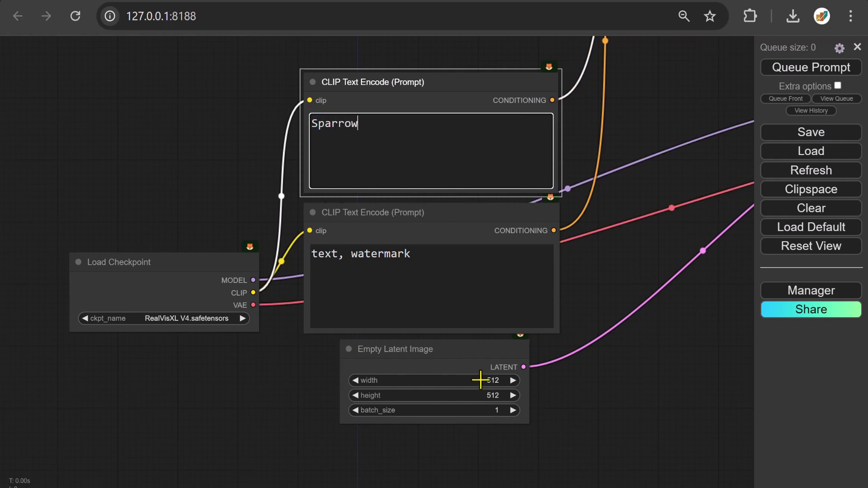
{"action": "left_click", "coordinate": [480, 379]}
{"action": "type", "text": "1024"}
{"action": "key", "text": "Return"}
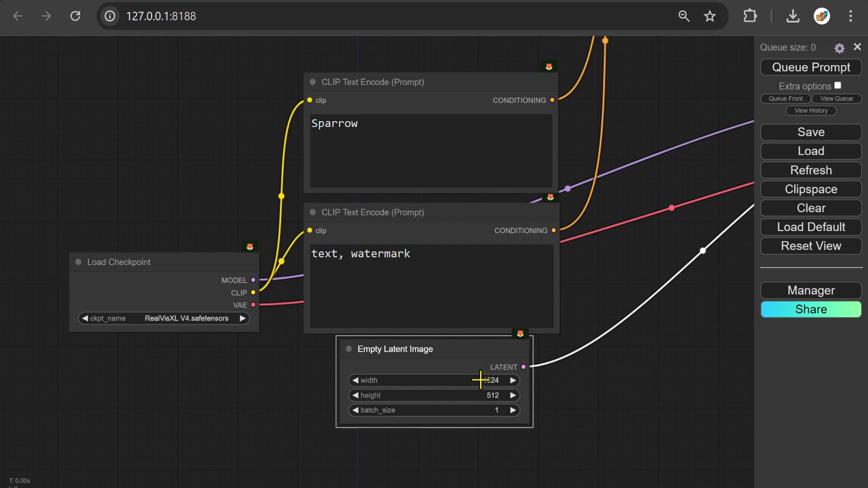
{"action": "left_click", "coordinate": [489, 396]}
{"action": "type", "text": "1024"}
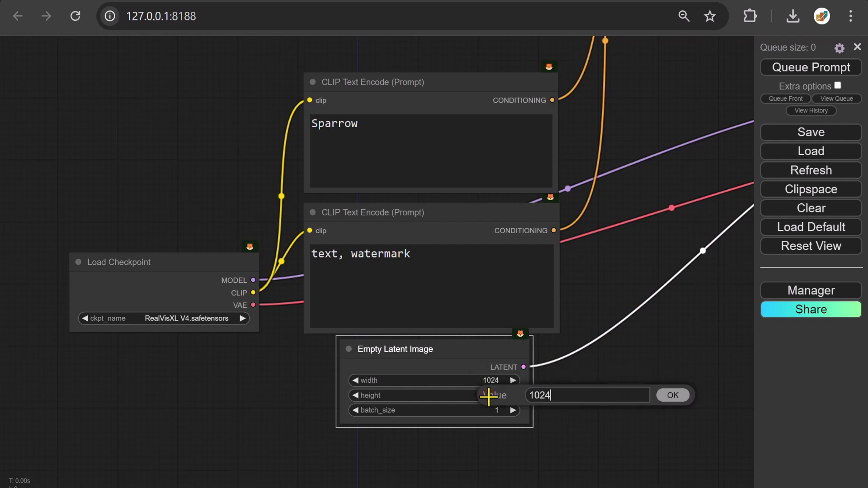
{"action": "key", "text": "Return"}
Set the KSampler's cfg to 3.0, sampler_name to dpmpp_sde and scheduler to karras
{"action": "left_click_drag", "start_coordinate": [705, 278], "coordinate": [29, 329]}
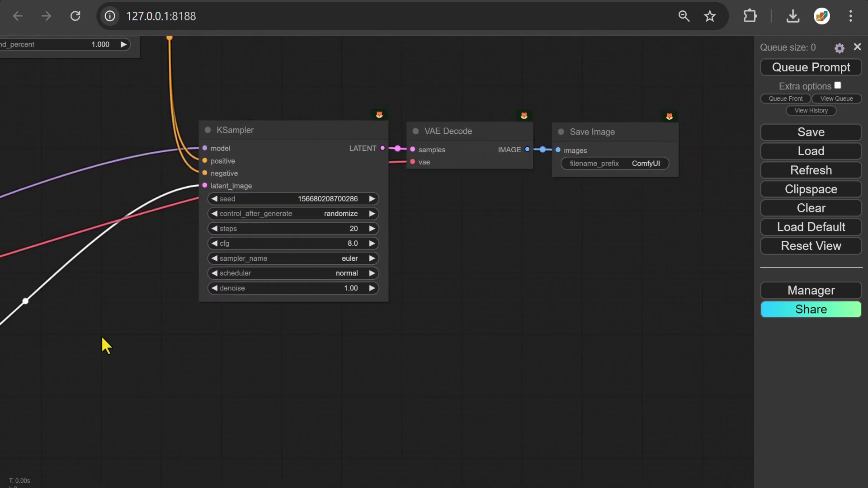
{"action": "left_click", "coordinate": [347, 245]}
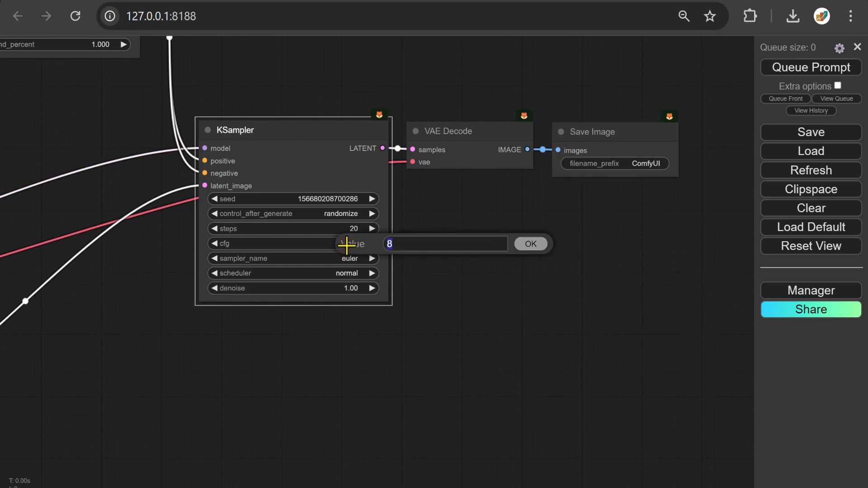
{"action": "key", "text": "Return"}
{"action": "left_click", "coordinate": [346, 257]}
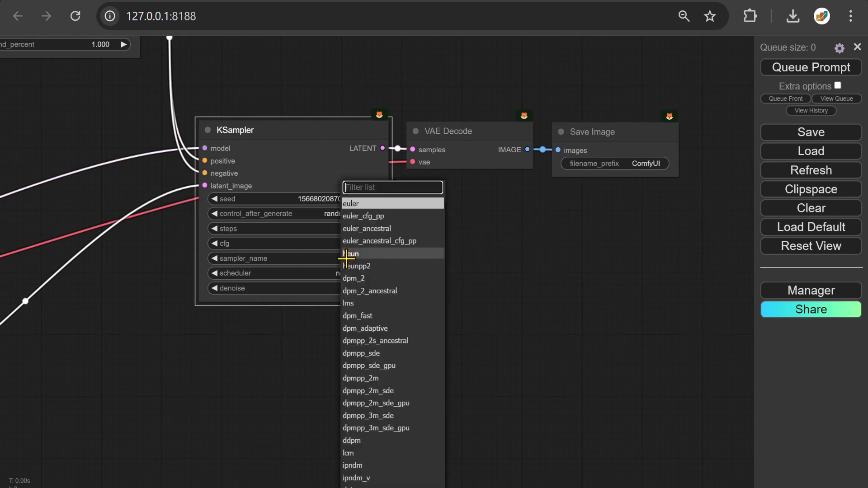
{"action": "left_click", "coordinate": [363, 354]}
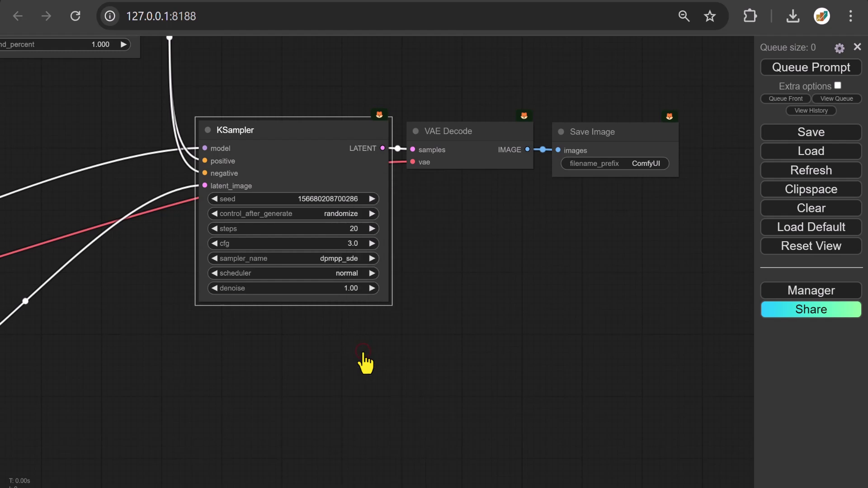
{"action": "left_click", "coordinate": [347, 273]}
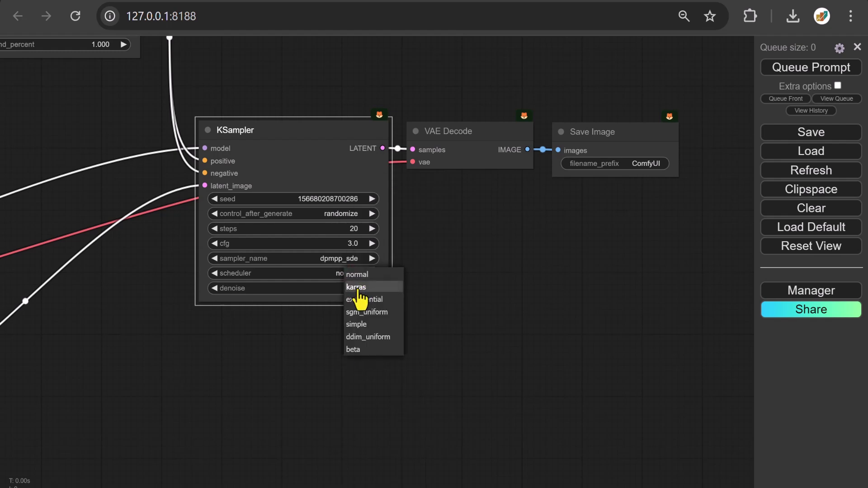
{"action": "left_click", "coordinate": [356, 287]}
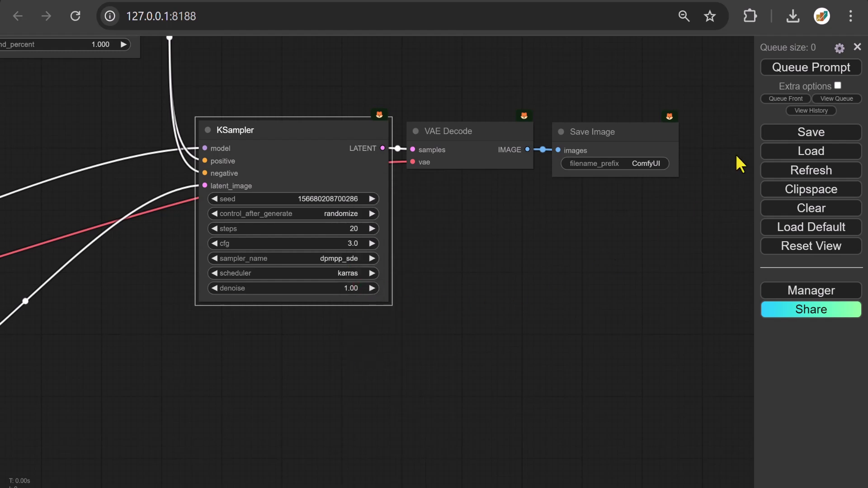
Queue the sparrow prompt to generate the image and enlarge the Save Image node to view it
{"action": "left_click", "coordinate": [776, 72]}
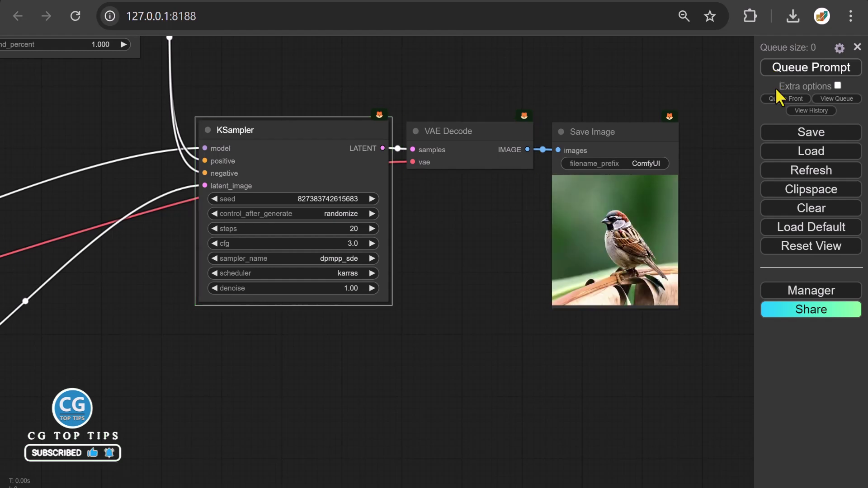
{"action": "left_click_drag", "start_coordinate": [678, 306], "coordinate": [786, 392]}
{"action": "left_click_drag", "start_coordinate": [742, 416], "coordinate": [616, 360]}
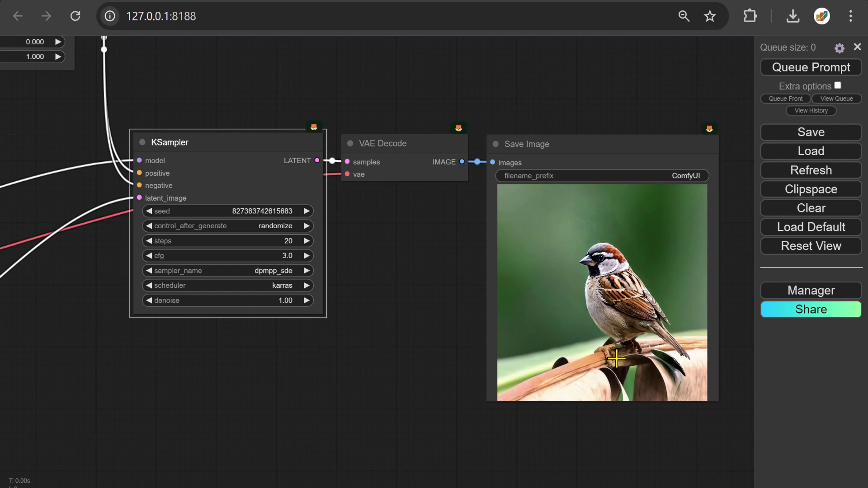
Upload Pic-2.jpg, the photo of the man holding a hat, into the Load Image node
{"action": "scroll", "coordinate": [78, 122], "scroll_direction": "down", "scroll_amount": 4}
{"action": "left_click_drag", "start_coordinate": [78, 122], "coordinate": [137, 155]}
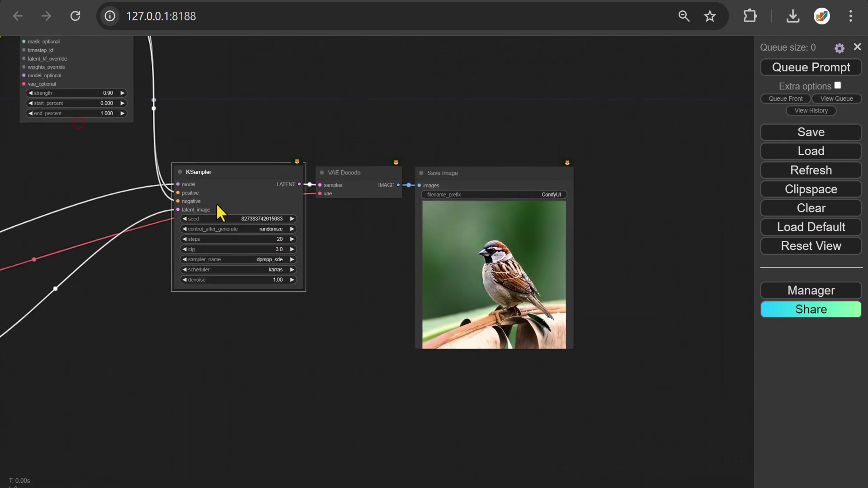
{"action": "scroll", "coordinate": [216, 203], "scroll_direction": "down", "scroll_amount": 3}
{"action": "left_click_drag", "start_coordinate": [216, 203], "coordinate": [663, 271]}
{"action": "left_click_drag", "start_coordinate": [171, 190], "coordinate": [459, 206]}
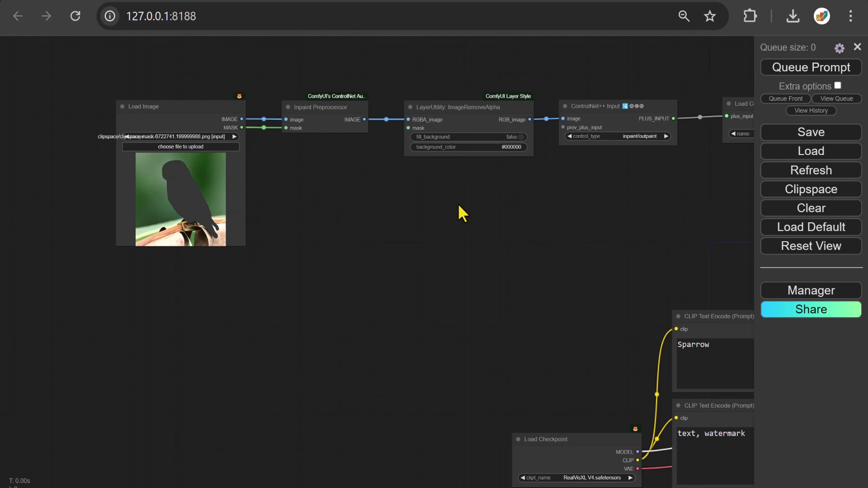
{"action": "left_click", "coordinate": [179, 147]}
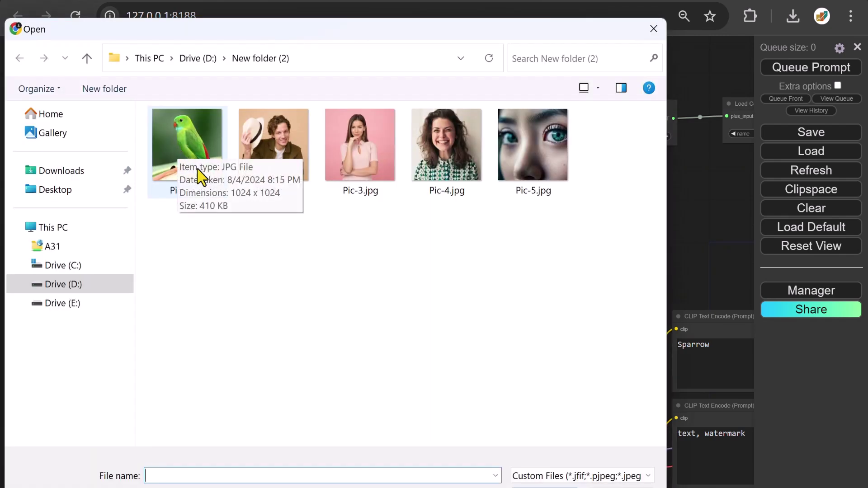
{"action": "left_click", "coordinate": [271, 148]}
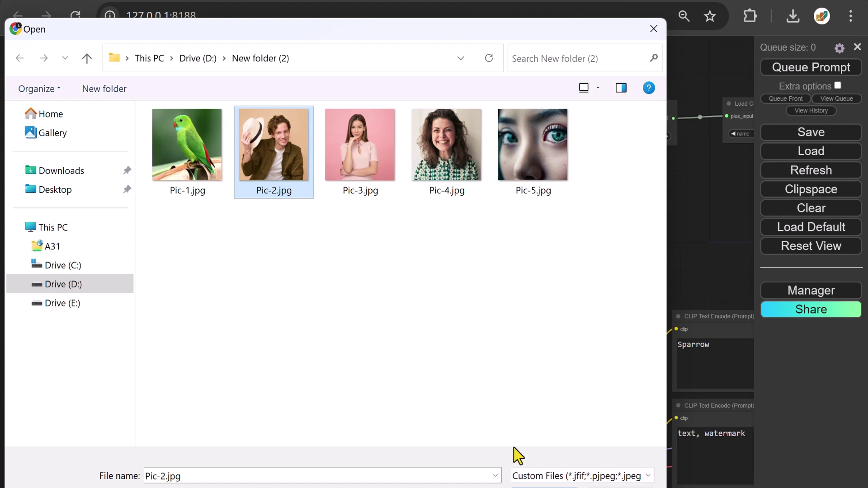
{"action": "left_click", "coordinate": [534, 487]}
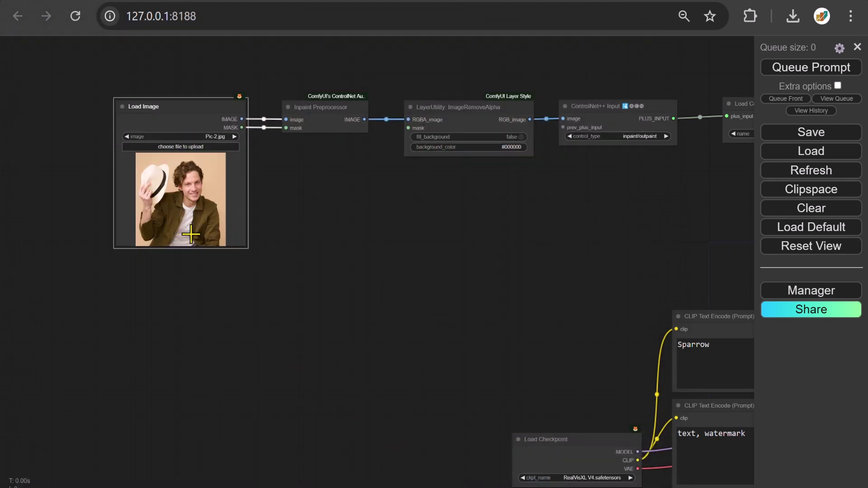
Mask the man's jaw, chin and upper lip in the MaskEditor in a beard shape and save it to the node
{"action": "right_click", "coordinate": [176, 167]}
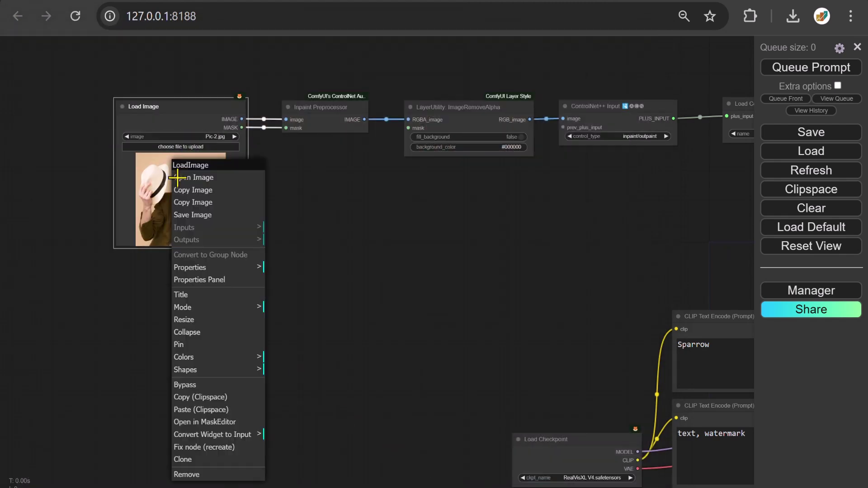
{"action": "left_click", "coordinate": [208, 423]}
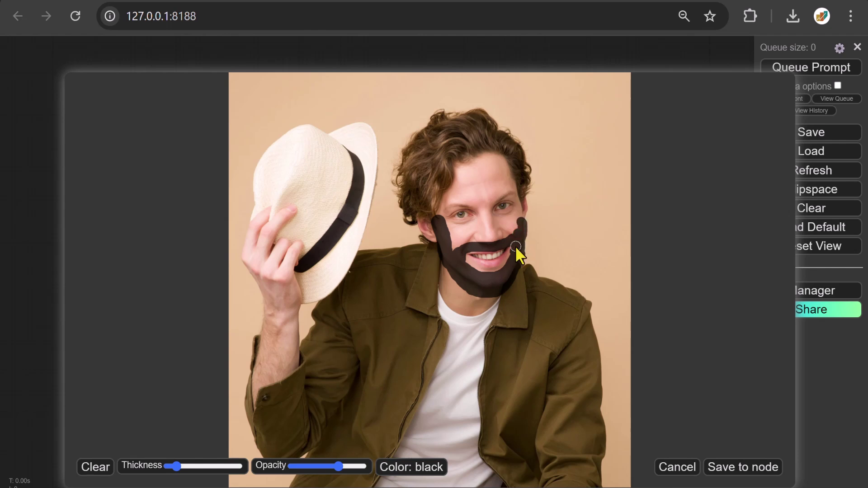
{"action": "left_click", "coordinate": [755, 471]}
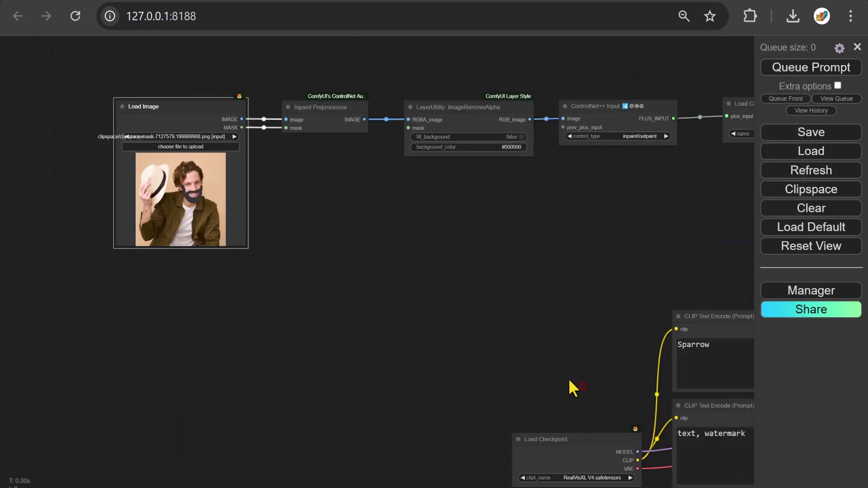
Replace the positive prompt "Sparrow" with "Beard"
{"action": "scroll", "coordinate": [574, 388], "scroll_direction": "up", "scroll_amount": 5}
{"action": "left_click_drag", "start_coordinate": [574, 387], "coordinate": [238, 225]}
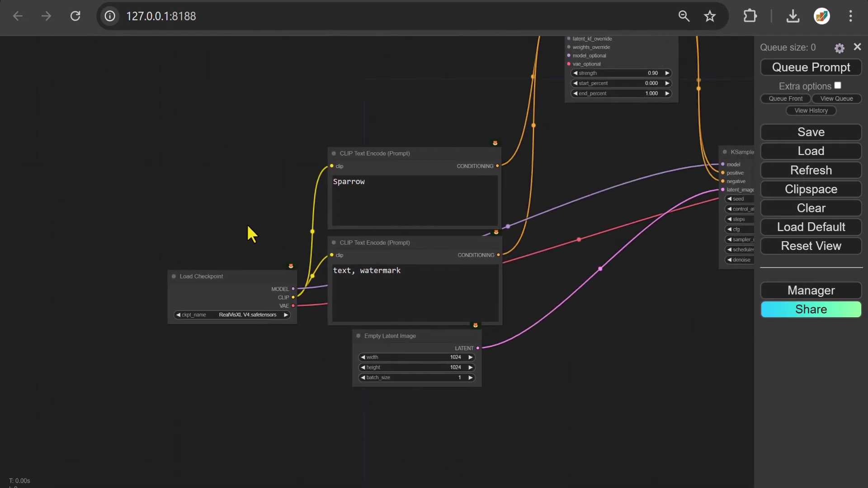
{"action": "left_click", "coordinate": [389, 181]}
{"action": "key", "text": "ctrl+a"}
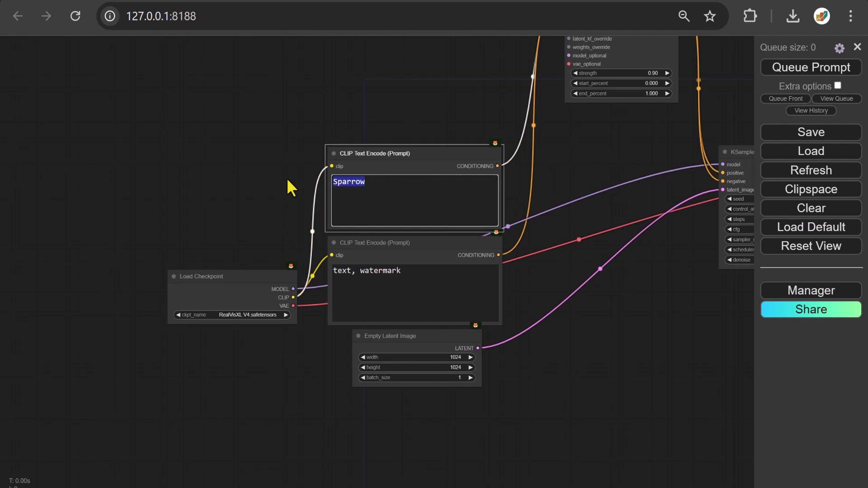
{"action": "type", "text": "Beard"}
Queue the beard prompt to generate the inpainted portrait and bring the Save Image node into view
{"action": "left_click_drag", "start_coordinate": [719, 324], "coordinate": [166, 329]}
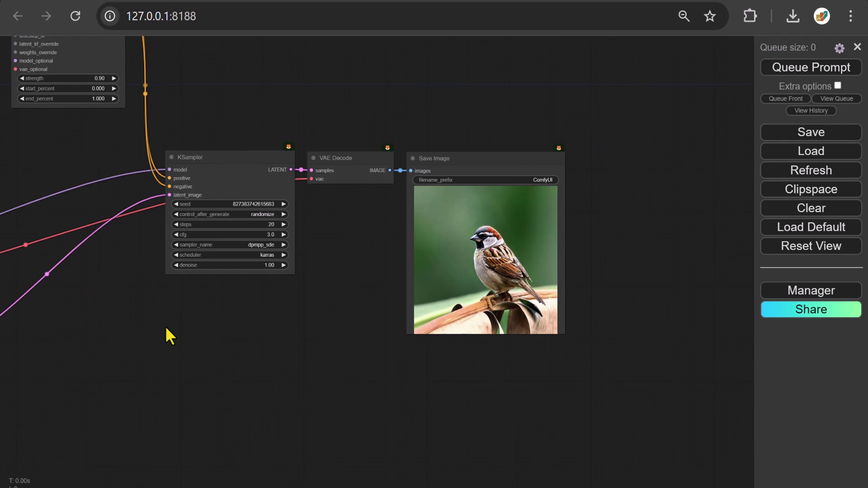
{"action": "scroll", "coordinate": [166, 328], "scroll_direction": "up", "scroll_amount": 2}
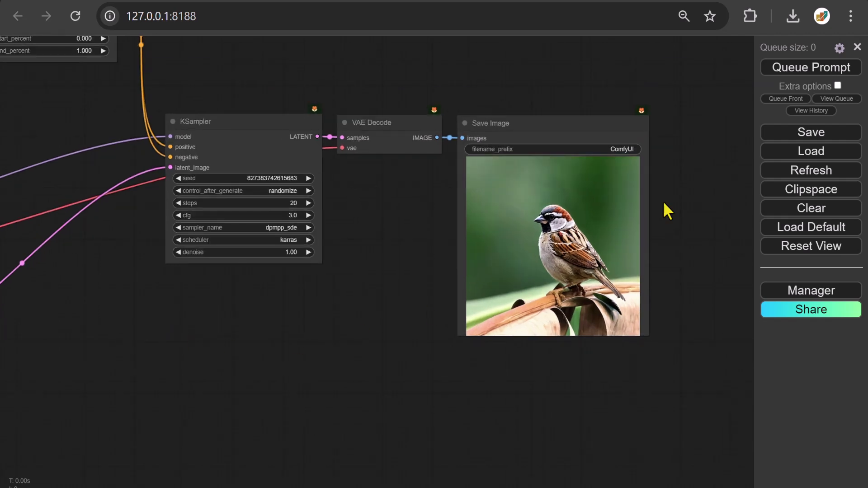
{"action": "left_click", "coordinate": [766, 70]}
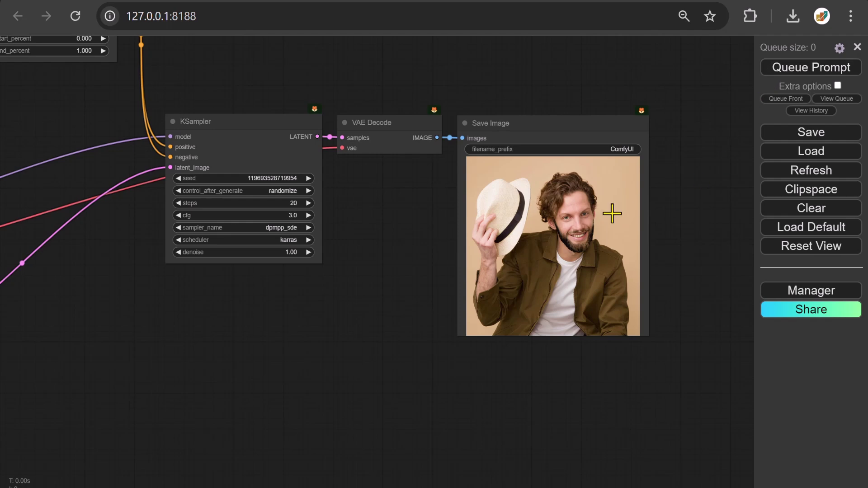
Upload Pic-3.jpg, the photo of the woman in a pink dress, into the Load Image node
{"action": "scroll", "coordinate": [600, 217], "scroll_direction": "up", "scroll_amount": 5}
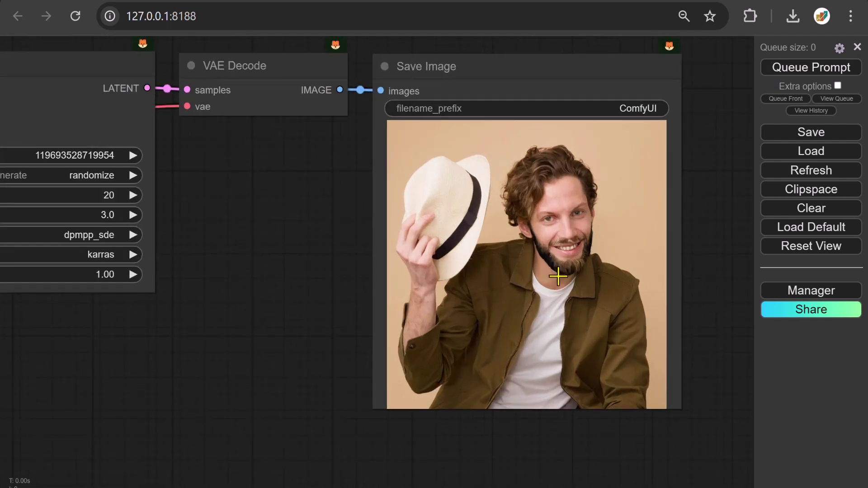
{"action": "scroll", "coordinate": [259, 232], "scroll_direction": "down", "scroll_amount": 8}
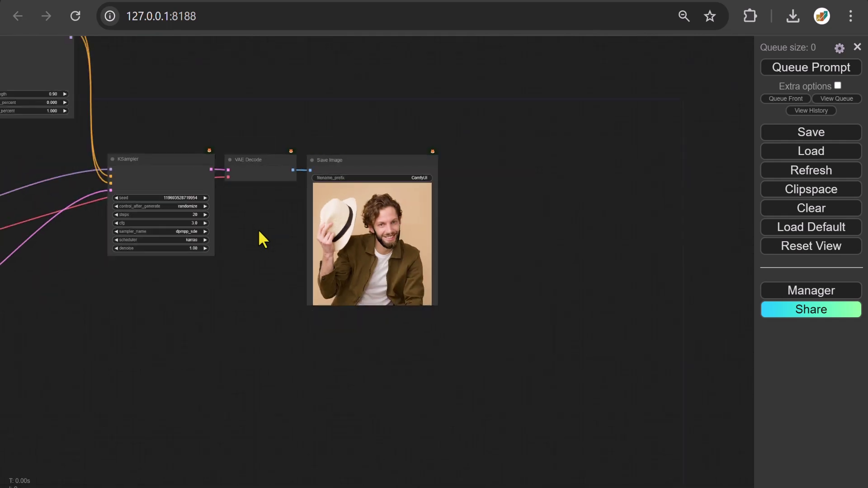
{"action": "left_click_drag", "start_coordinate": [44, 148], "coordinate": [710, 254]}
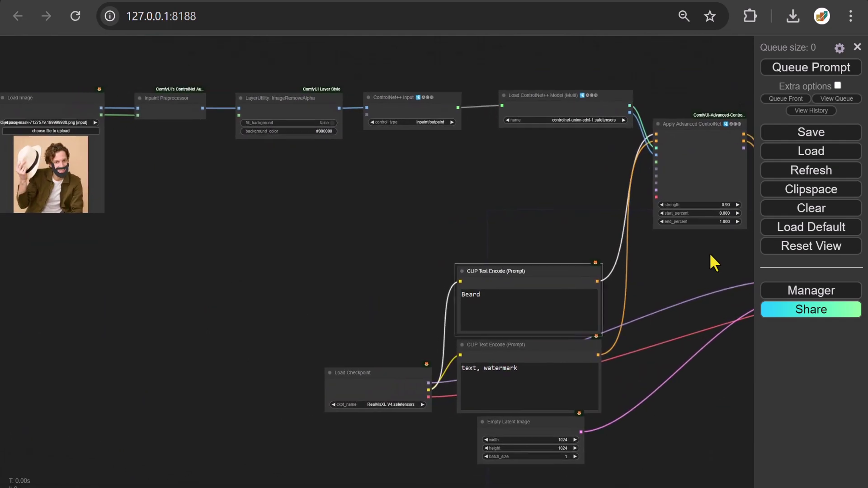
{"action": "left_click", "coordinate": [59, 131]}
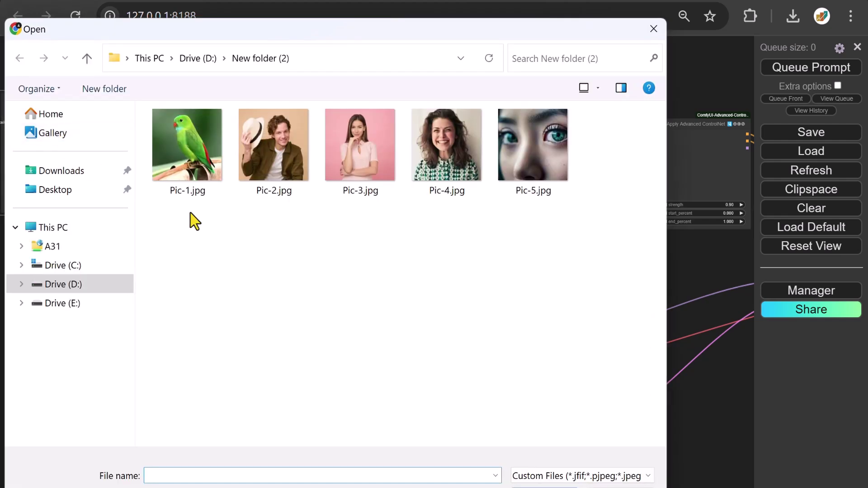
{"action": "left_click", "coordinate": [350, 154]}
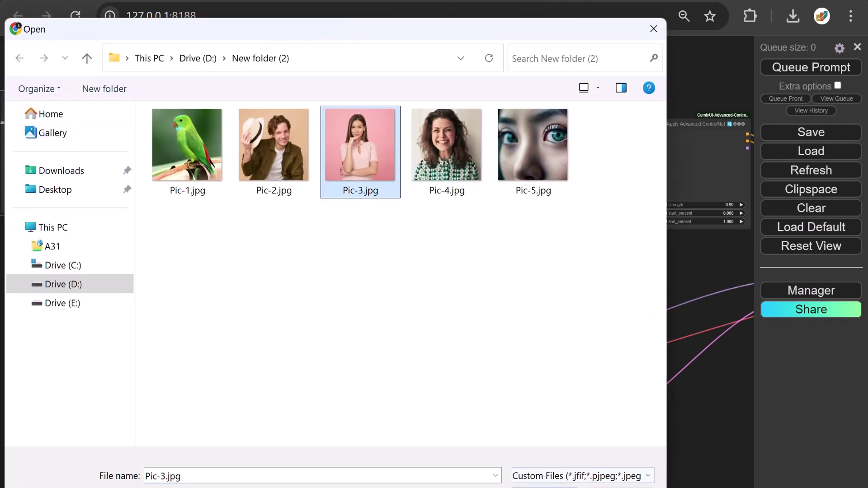
{"action": "key", "text": "Return"}
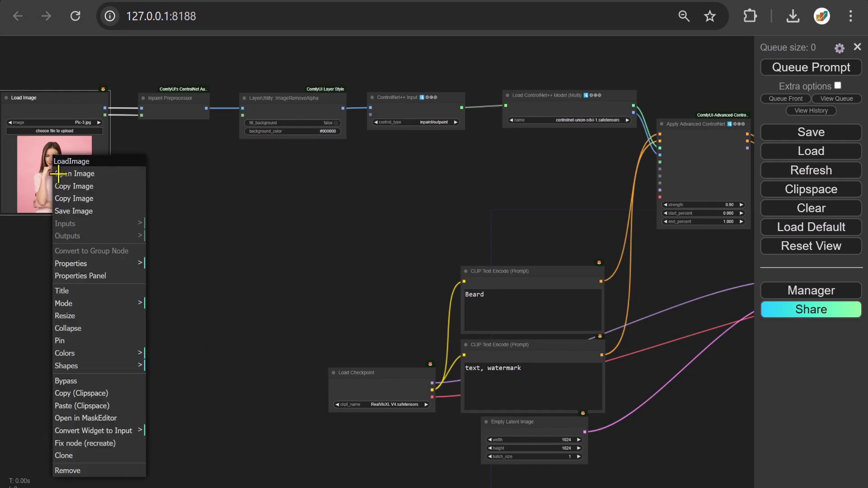
Open the woman's photo in the MaskEditor and mask most of the pink background around her with a thick brush
{"action": "right_click", "coordinate": [56, 163]}
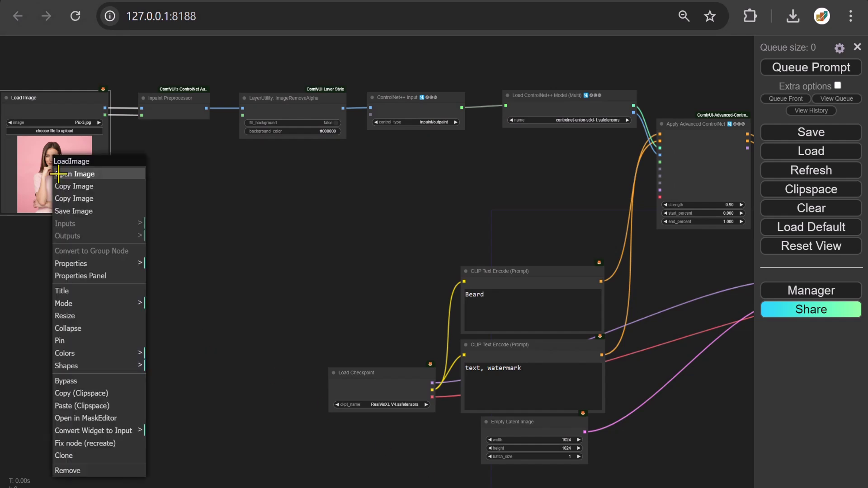
{"action": "left_click", "coordinate": [83, 419]}
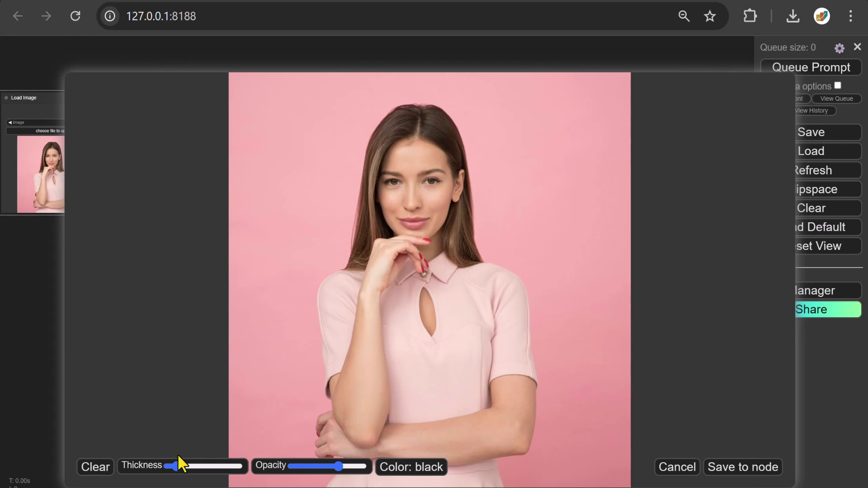
{"action": "left_click_drag", "start_coordinate": [178, 466], "coordinate": [223, 471]}
{"action": "mouse_move", "coordinate": [246, 441]}
{"action": "left_mouse_down"}
{"action": "mouse_move", "coordinate": [246, 475]}
{"action": "mouse_move", "coordinate": [252, 78]}
{"action": "mouse_move", "coordinate": [452, 81]}
{"action": "mouse_move", "coordinate": [639, 178]}
{"action": "mouse_move", "coordinate": [571, 471]}
{"action": "mouse_move", "coordinate": [561, 324]}
{"action": "mouse_move", "coordinate": [510, 237]}
{"action": "mouse_move", "coordinate": [494, 155]}
{"action": "mouse_move", "coordinate": [496, 167]}
{"action": "mouse_move", "coordinate": [551, 128]}
{"action": "mouse_move", "coordinate": [581, 135]}
{"action": "left_mouse_up"}
{"action": "scroll", "coordinate": [556, 477], "scroll_direction": "down", "scroll_amount": 3}
{"action": "scroll", "coordinate": [555, 477], "scroll_direction": "down", "scroll_amount": 2}
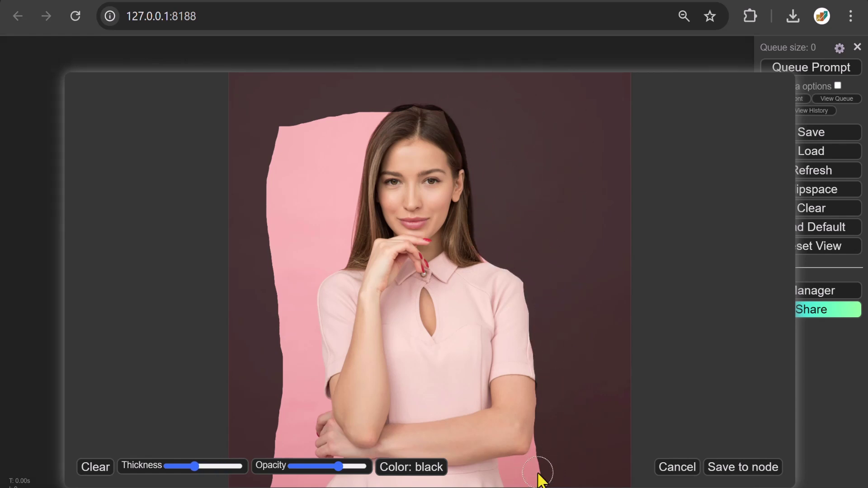
Mask the remaining background beside the woman's hair, arm and waist, and save the mask to the node
{"action": "left_click_drag", "start_coordinate": [542, 481], "coordinate": [500, 478]}
{"action": "left_click_drag", "start_coordinate": [311, 480], "coordinate": [330, 482]}
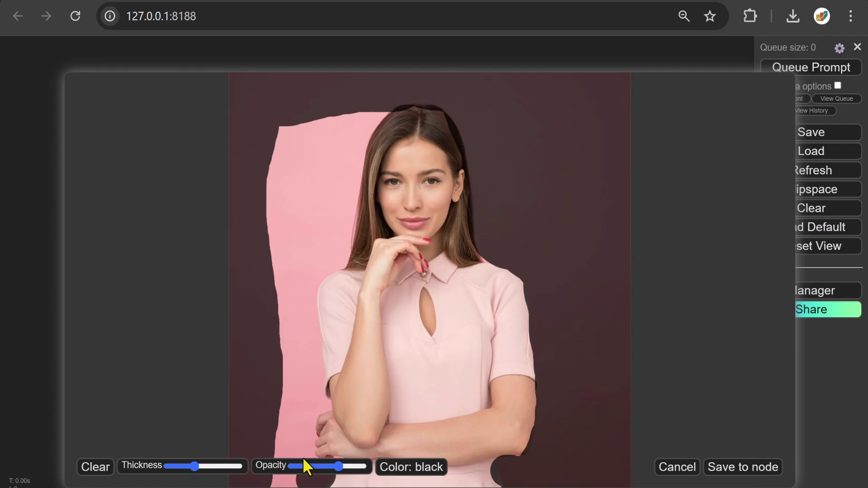
{"action": "mouse_move", "coordinate": [304, 410]}
{"action": "left_mouse_down"}
{"action": "mouse_move", "coordinate": [316, 376]}
{"action": "mouse_move", "coordinate": [305, 306]}
{"action": "left_mouse_up"}
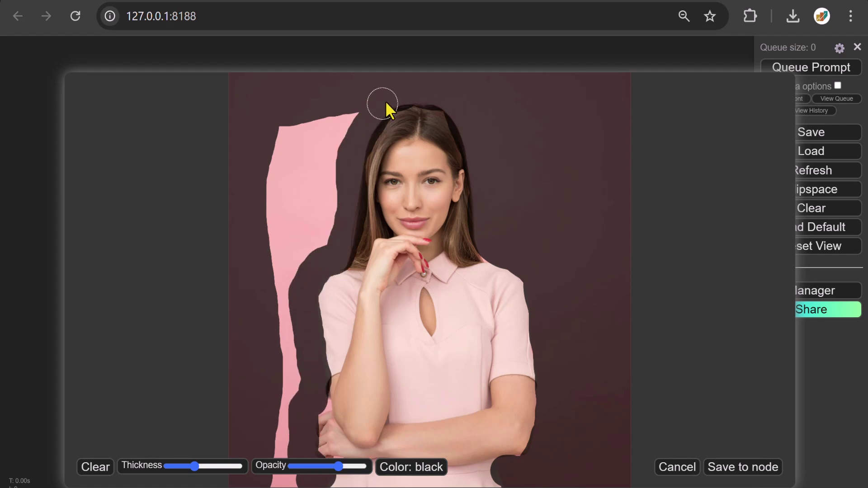
{"action": "scroll", "coordinate": [348, 102], "scroll_direction": "up", "scroll_amount": 2}
{"action": "mouse_move", "coordinate": [348, 102]}
{"action": "left_mouse_down"}
{"action": "mouse_move", "coordinate": [285, 156]}
{"action": "mouse_move", "coordinate": [290, 256]}
{"action": "mouse_move", "coordinate": [274, 475]}
{"action": "left_mouse_up"}
{"action": "scroll", "coordinate": [313, 395], "scroll_direction": "down", "scroll_amount": 4}
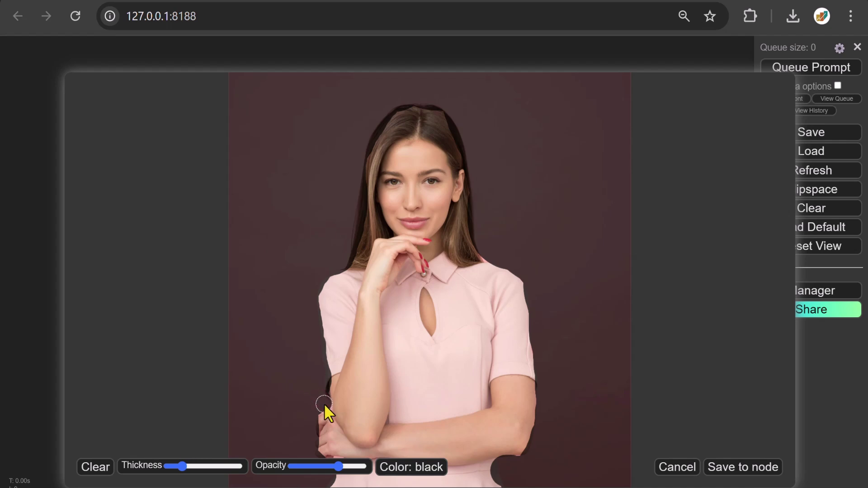
{"action": "left_click", "coordinate": [722, 473]}
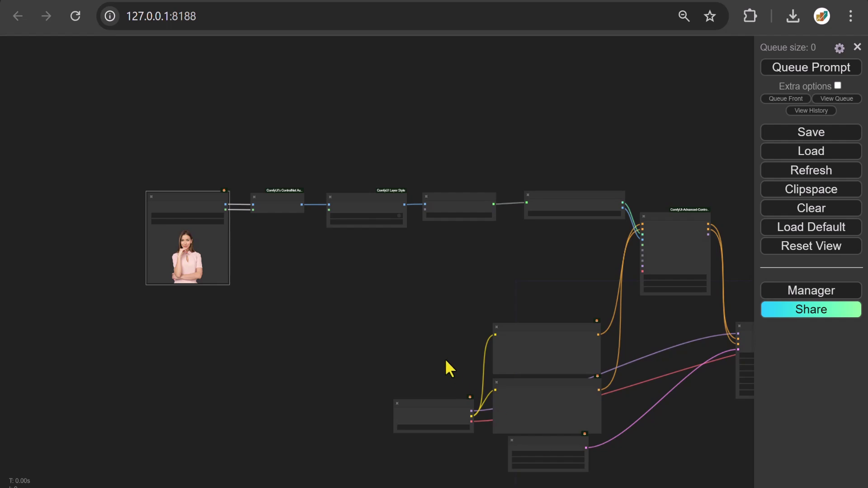
Replace the positive prompt with "Jungle" and queue it to generate a new background behind the woman
{"action": "scroll", "coordinate": [445, 360], "scroll_direction": "up", "scroll_amount": 8}
{"action": "left_click_drag", "start_coordinate": [443, 357], "coordinate": [256, 196]}
{"action": "left_click", "coordinate": [382, 200]}
{"action": "key", "text": "ctrl+a"}
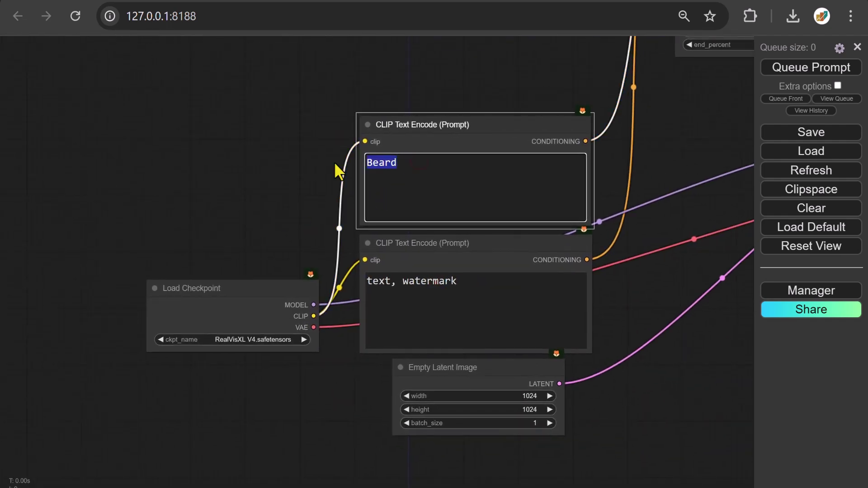
{"action": "type", "text": "Jungle"}
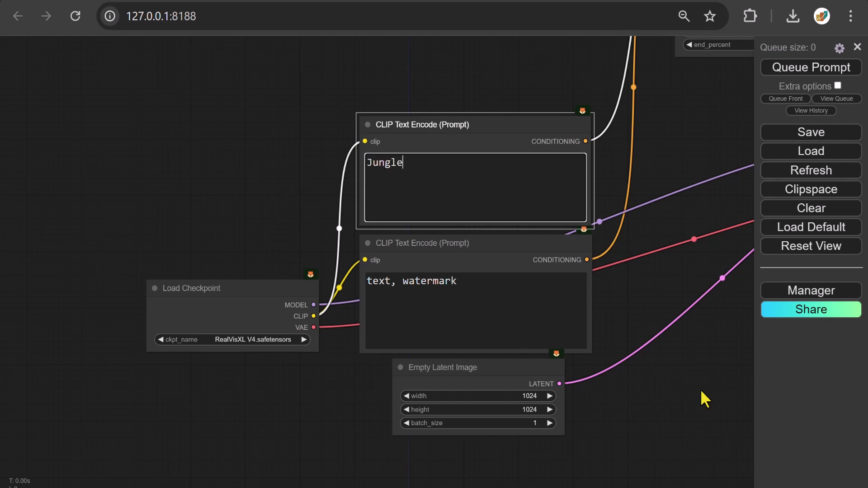
{"action": "left_click_drag", "start_coordinate": [671, 404], "coordinate": [28, 370]}
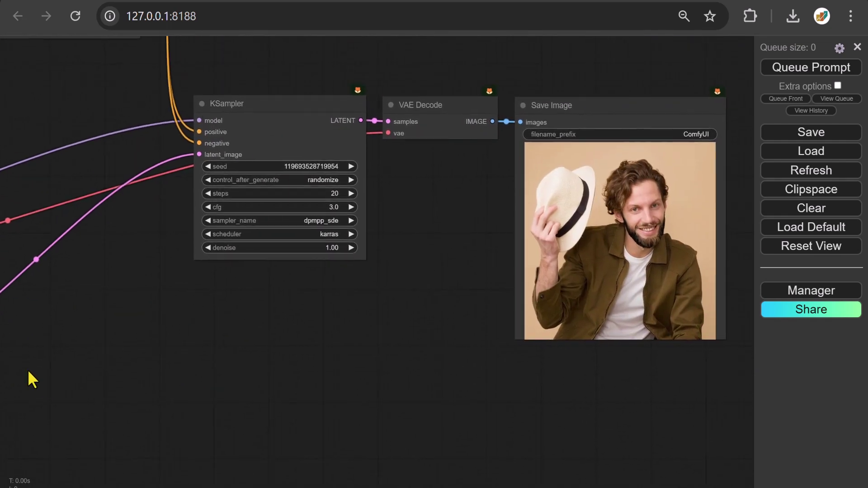
{"action": "left_click", "coordinate": [768, 68]}
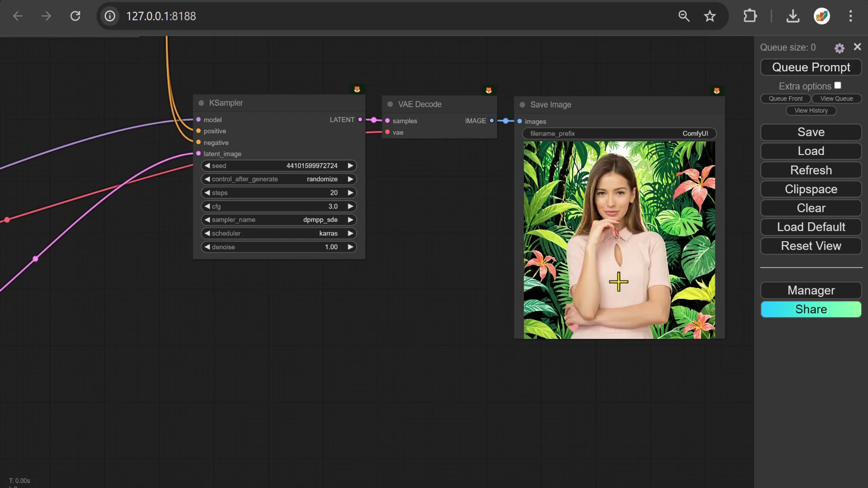
Upload Pic-4.jpg, the photo of the smiling woman in a patterned shirt, into the Load Image node
{"action": "left_click_drag", "start_coordinate": [265, 178], "coordinate": [552, 200]}
{"action": "left_click_drag", "start_coordinate": [2, 50], "coordinate": [515, 246]}
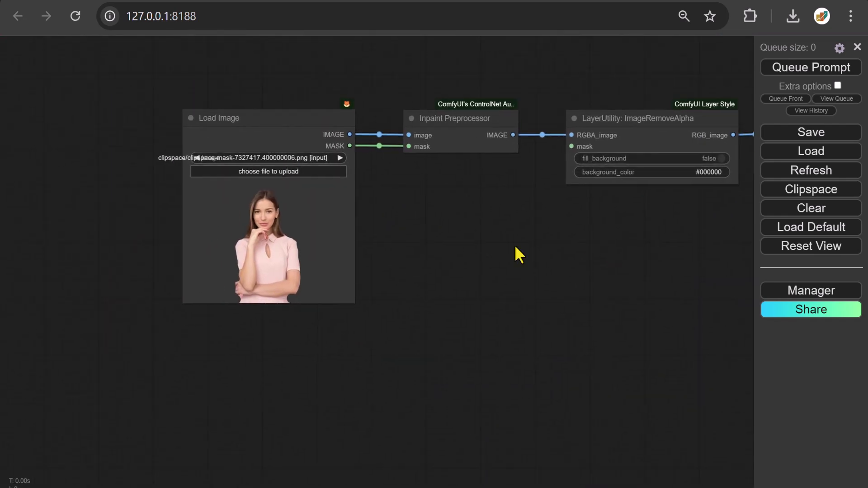
{"action": "left_click", "coordinate": [262, 171]}
{"action": "left_click", "coordinate": [459, 161]}
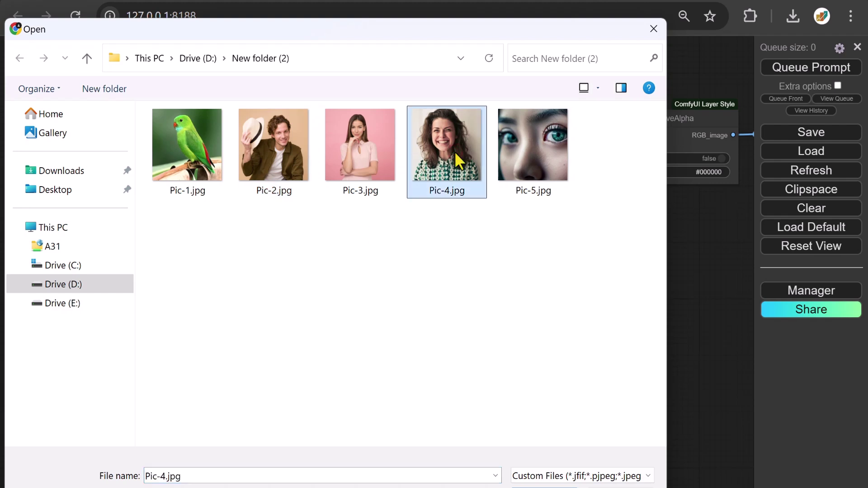
{"action": "left_click", "coordinate": [550, 484]}
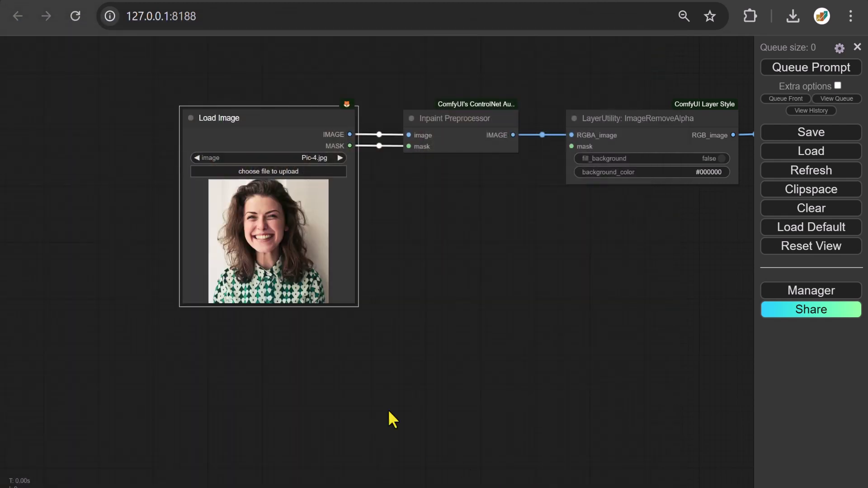
Mask the woman's entire green-and-white shirt in the MaskEditor with a thicker brush and save it to the node
{"action": "right_click", "coordinate": [259, 201]}
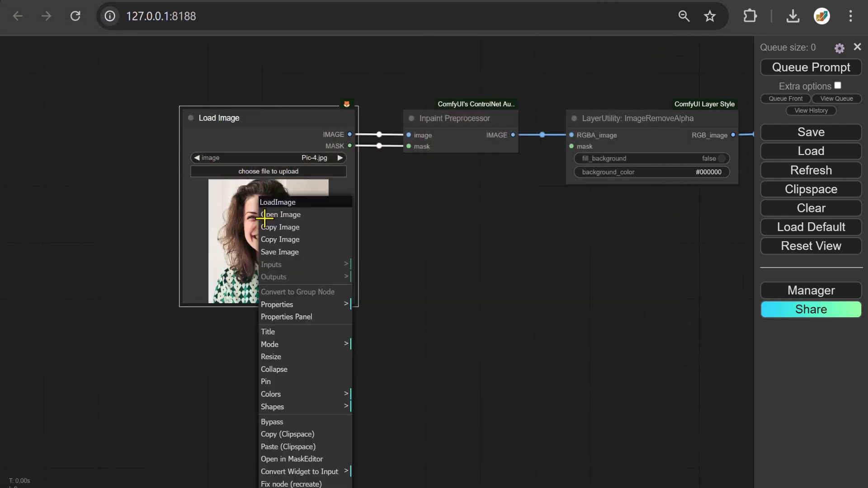
{"action": "left_click", "coordinate": [297, 459]}
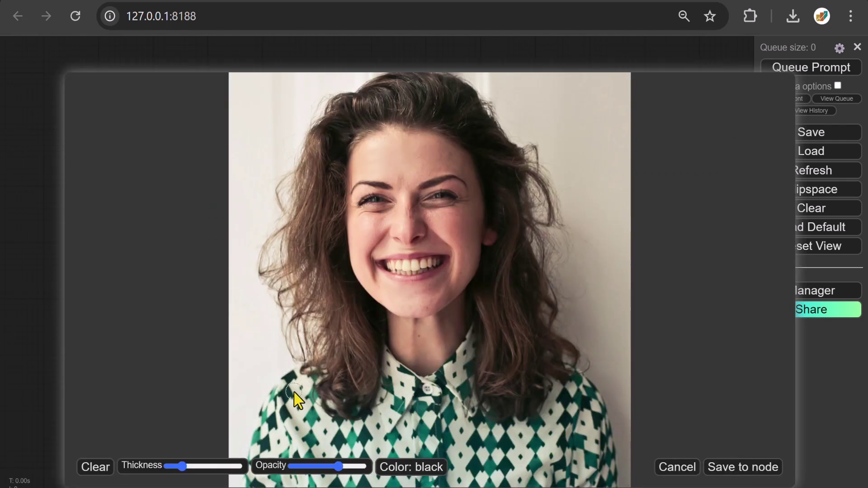
{"action": "key", "text": "bracketright"}
{"action": "key", "text": "bracketright"}
{"action": "key", "text": "bracketright"}
{"action": "left_click_drag", "start_coordinate": [299, 380], "coordinate": [324, 415]}
{"action": "mouse_move", "coordinate": [392, 379]}
{"action": "left_mouse_down"}
{"action": "mouse_move", "coordinate": [415, 393]}
{"action": "mouse_move", "coordinate": [460, 378]}
{"action": "mouse_move", "coordinate": [475, 348]}
{"action": "mouse_move", "coordinate": [465, 406]}
{"action": "mouse_move", "coordinate": [523, 433]}
{"action": "mouse_move", "coordinate": [559, 393]}
{"action": "left_mouse_up"}
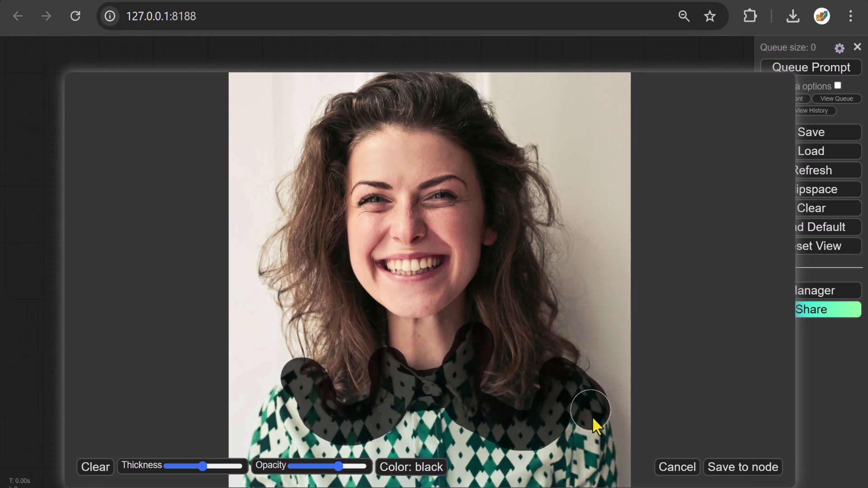
{"action": "mouse_move", "coordinate": [593, 418]}
{"action": "left_mouse_down"}
{"action": "mouse_move", "coordinate": [468, 474]}
{"action": "mouse_move", "coordinate": [251, 477]}
{"action": "mouse_move", "coordinate": [263, 479]}
{"action": "mouse_move", "coordinate": [266, 447]}
{"action": "mouse_move", "coordinate": [294, 391]}
{"action": "mouse_move", "coordinate": [303, 441]}
{"action": "mouse_move", "coordinate": [423, 441]}
{"action": "mouse_move", "coordinate": [444, 427]}
{"action": "mouse_move", "coordinate": [568, 420]}
{"action": "left_mouse_up"}
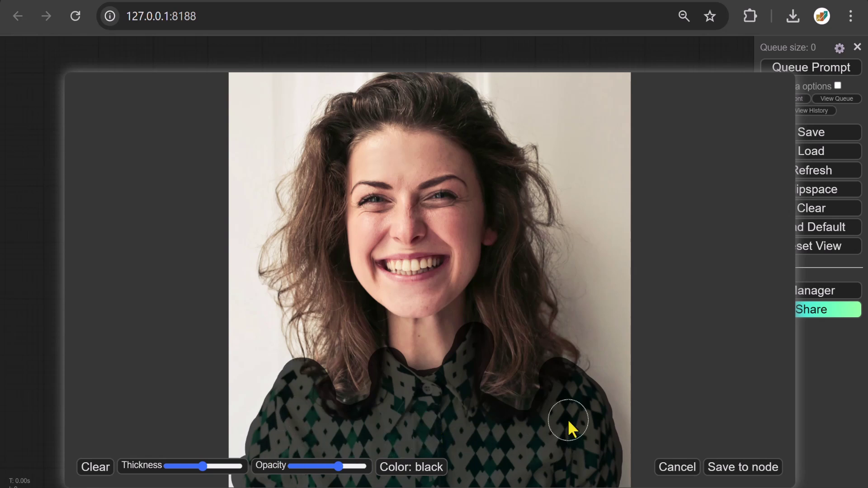
{"action": "left_click", "coordinate": [726, 472]}
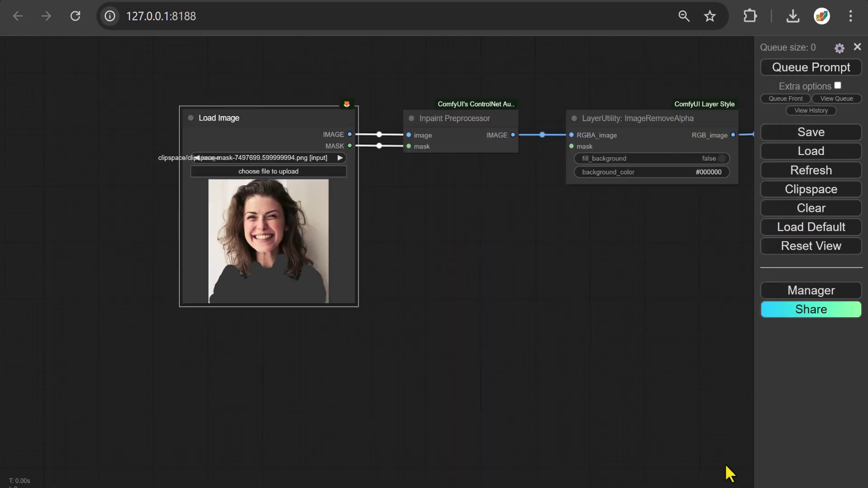
Replace the positive prompt with "Bra" and generate the portrait with the masked clothing inpainted
{"action": "left_click_drag", "start_coordinate": [731, 474], "coordinate": [156, 227]}
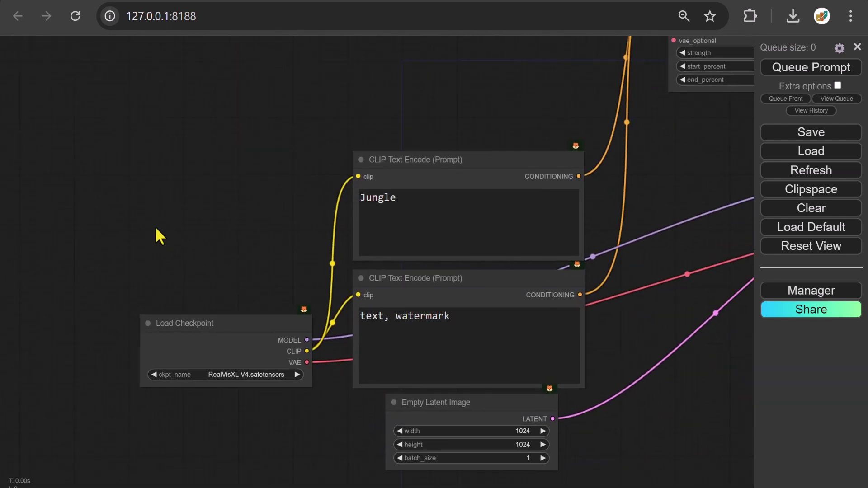
{"action": "left_click", "coordinate": [420, 214]}
{"action": "key", "text": "ctrl+a"}
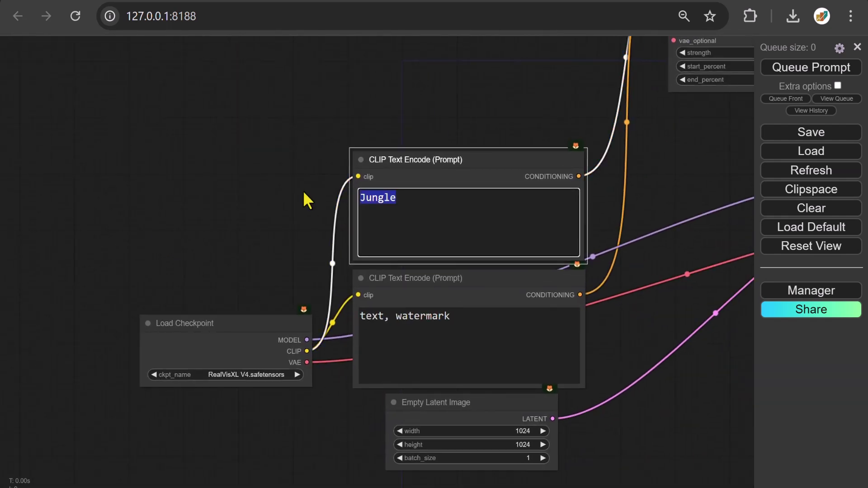
{"action": "type", "text": "Bra"}
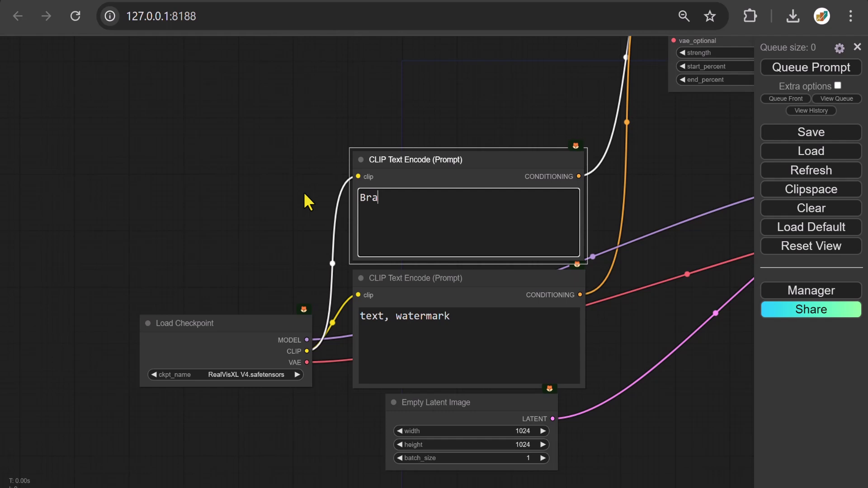
{"action": "left_click_drag", "start_coordinate": [735, 348], "coordinate": [48, 311]}
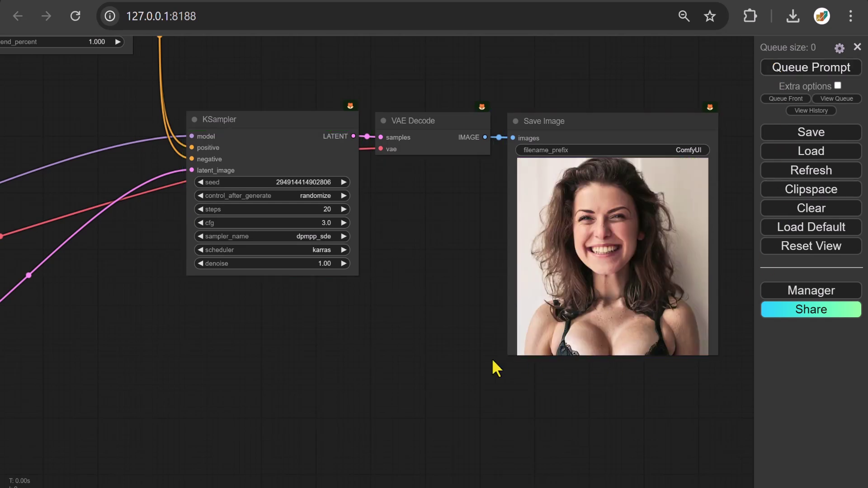
Upload Pic-5.jpg, the close-up of green eyes, into the Load Image node
{"action": "left_click_drag", "start_coordinate": [25, 128], "coordinate": [674, 246]}
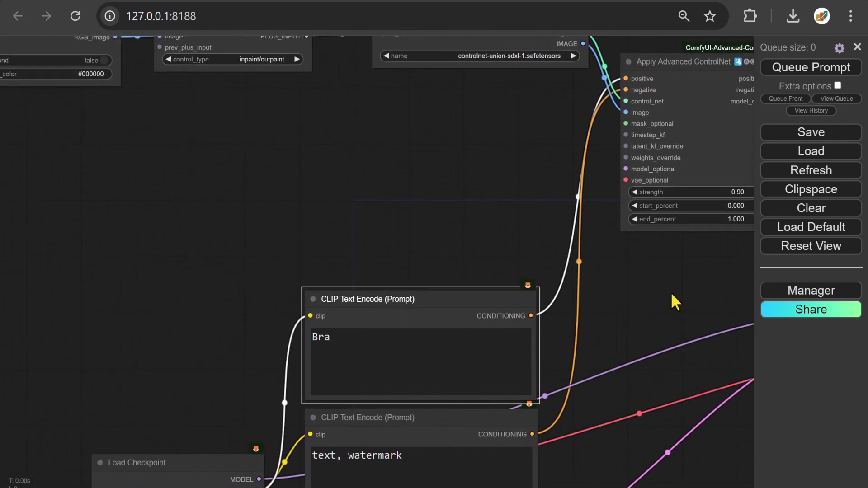
{"action": "left_click_drag", "start_coordinate": [17, 120], "coordinate": [597, 224]}
{"action": "left_click", "coordinate": [272, 191]}
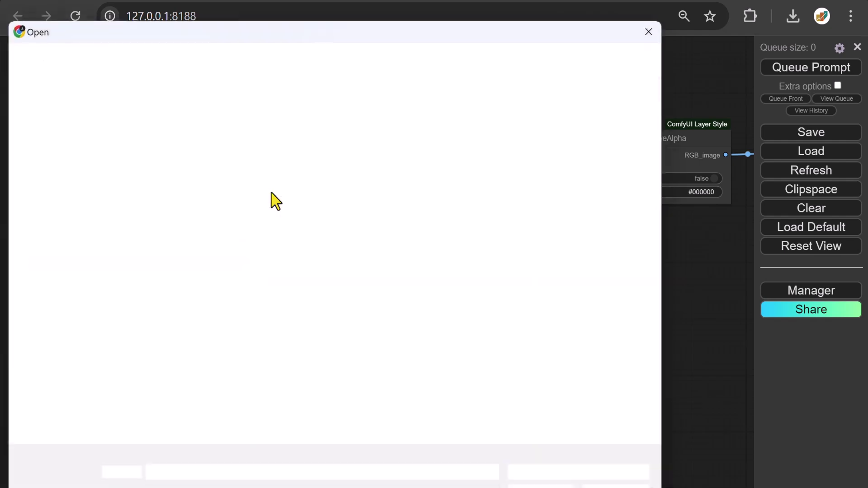
{"action": "left_click", "coordinate": [535, 152]}
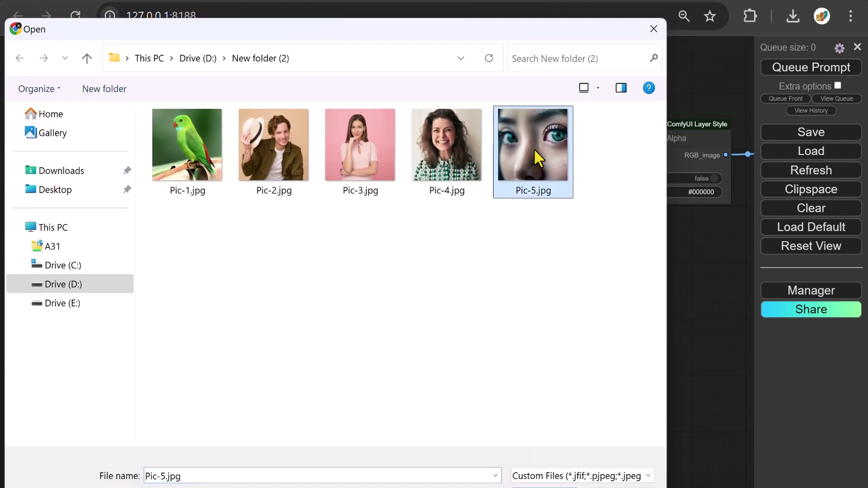
{"action": "key", "text": "Return"}
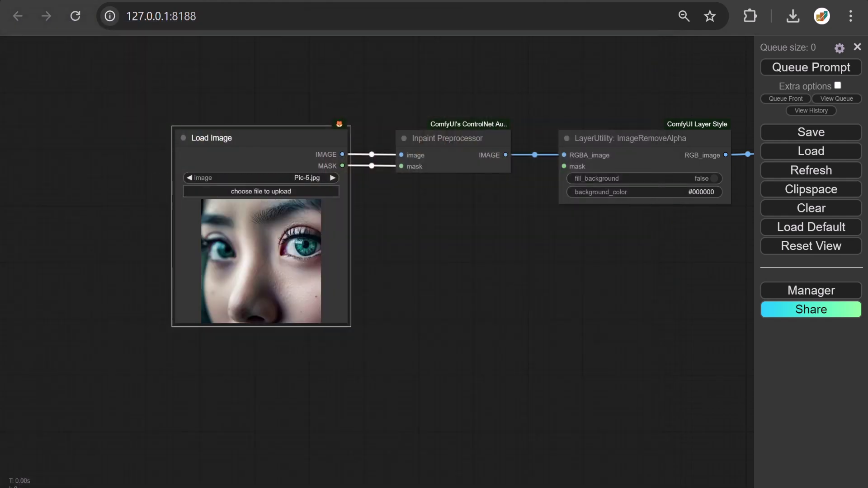
Mask the outer edges all around the green-eyes close-up in the MaskEditor with a thicker brush and save it to the node
{"action": "right_click", "coordinate": [254, 231]}
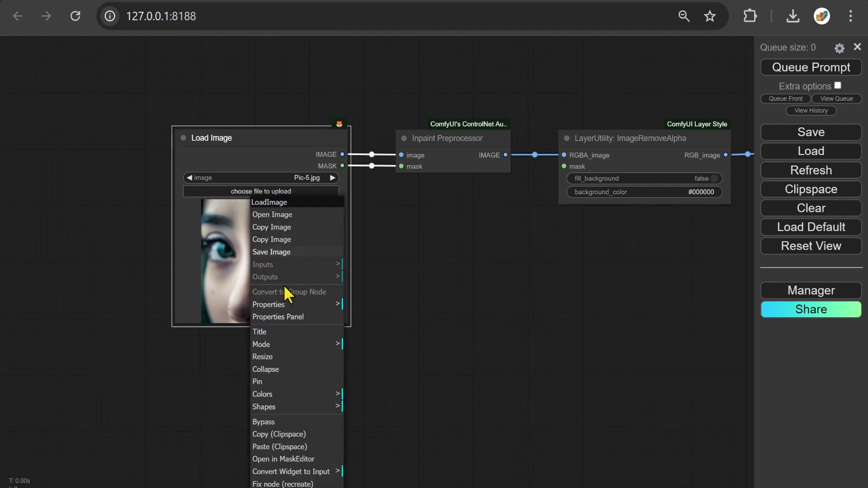
{"action": "left_click", "coordinate": [285, 459]}
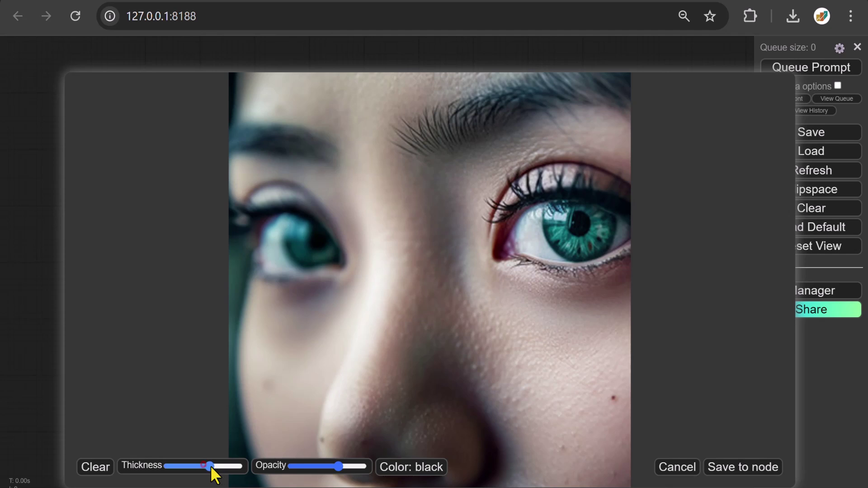
{"action": "left_click_drag", "start_coordinate": [229, 467], "coordinate": [235, 469]}
{"action": "mouse_move", "coordinate": [239, 343]}
{"action": "left_mouse_down"}
{"action": "mouse_move", "coordinate": [239, 89]}
{"action": "mouse_move", "coordinate": [384, 83]}
{"action": "mouse_move", "coordinate": [626, 149]}
{"action": "mouse_move", "coordinate": [622, 368]}
{"action": "mouse_move", "coordinate": [501, 479]}
{"action": "mouse_move", "coordinate": [286, 478]}
{"action": "mouse_move", "coordinate": [228, 370]}
{"action": "mouse_move", "coordinate": [268, 455]}
{"action": "mouse_move", "coordinate": [304, 480]}
{"action": "left_mouse_up"}
{"action": "left_click", "coordinate": [746, 470]}
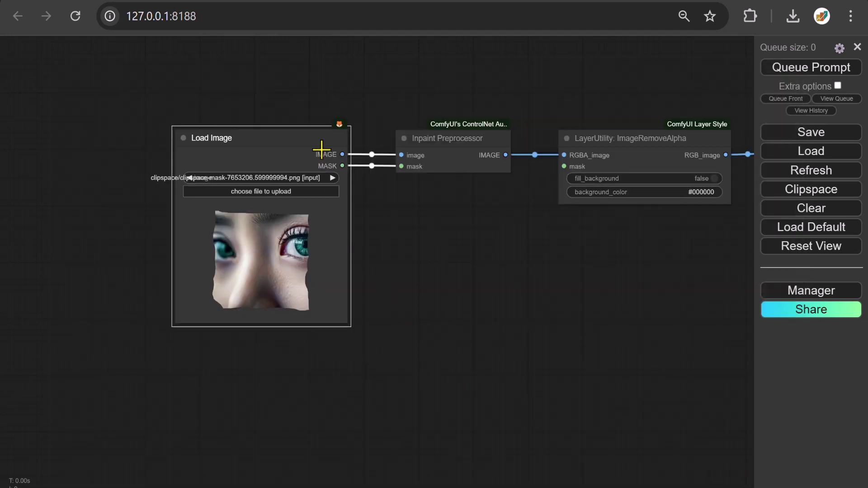
Move the Load Image node away from the Inpaint Preprocessor and delete the image and mask links between them
{"action": "left_click_drag", "start_coordinate": [318, 140], "coordinate": [161, 137]}
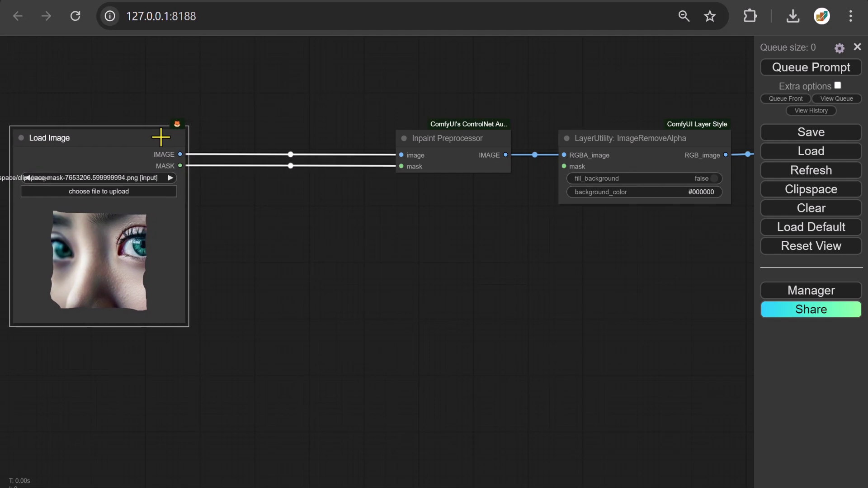
{"action": "left_click", "coordinate": [290, 155]}
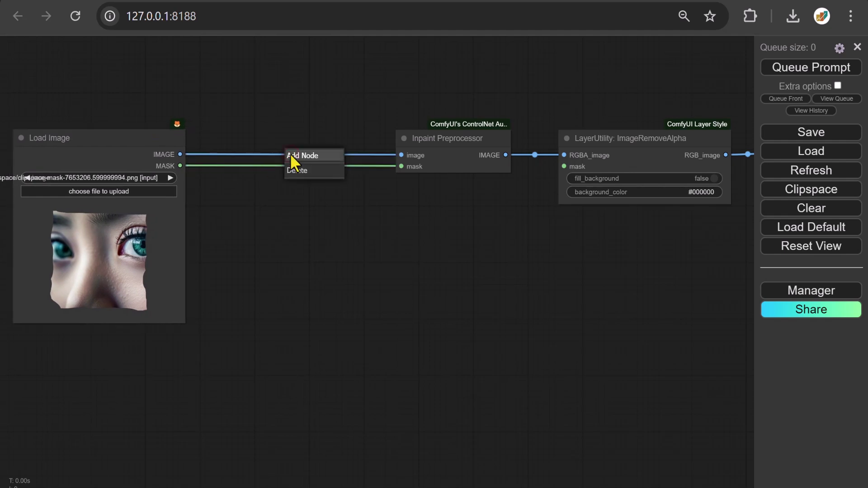
{"action": "left_click", "coordinate": [294, 171]}
{"action": "left_click", "coordinate": [290, 165]}
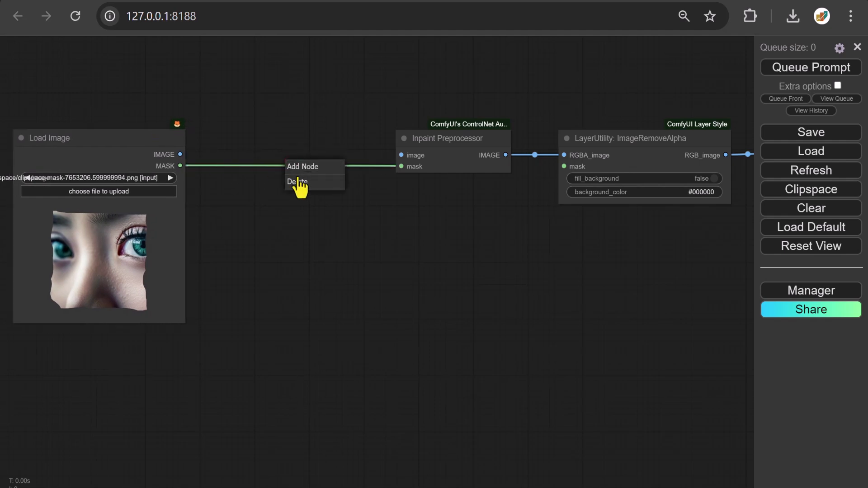
{"action": "left_click", "coordinate": [295, 181]}
Add a Pad Image for Outpainting node, feed it the loaded image, and connect its image and mask outputs to the Inpaint Preprocessor
{"action": "double_click", "coordinate": [243, 141]}
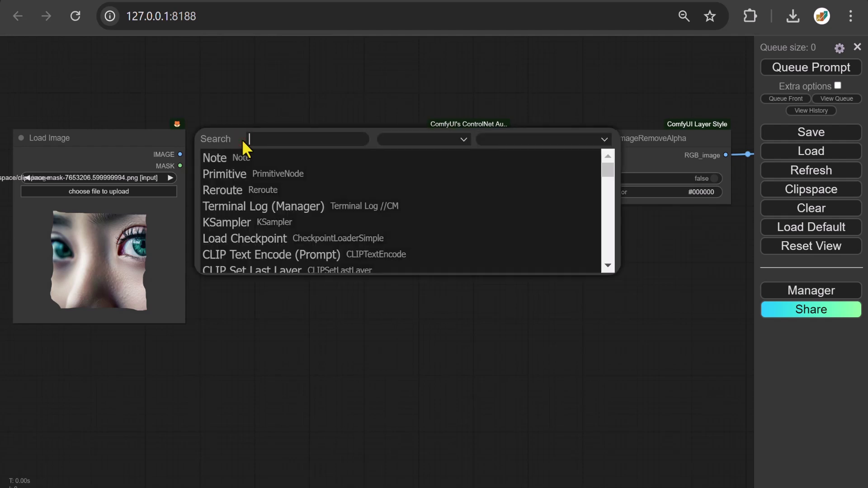
{"action": "type", "text": "Pad"}
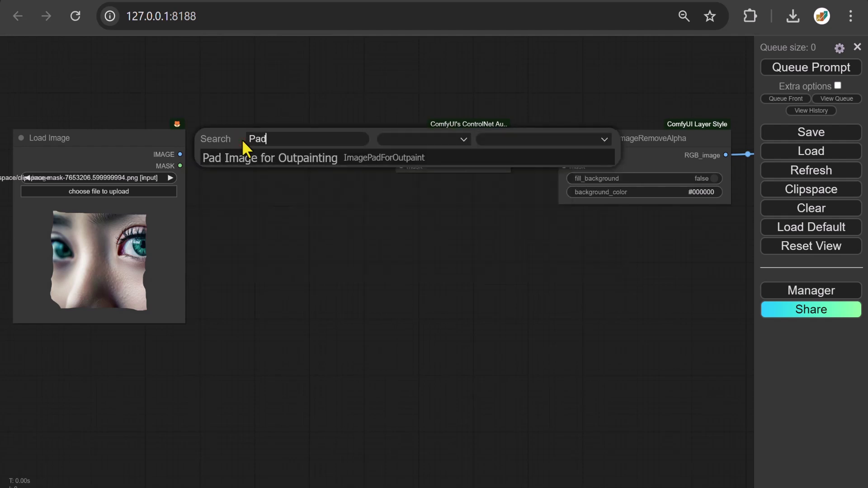
{"action": "left_click", "coordinate": [302, 158]}
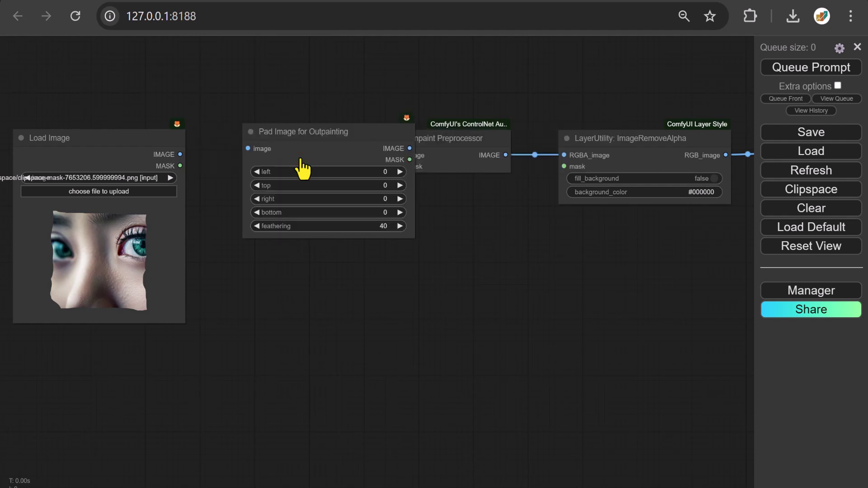
{"action": "left_click_drag", "start_coordinate": [350, 132], "coordinate": [315, 136]}
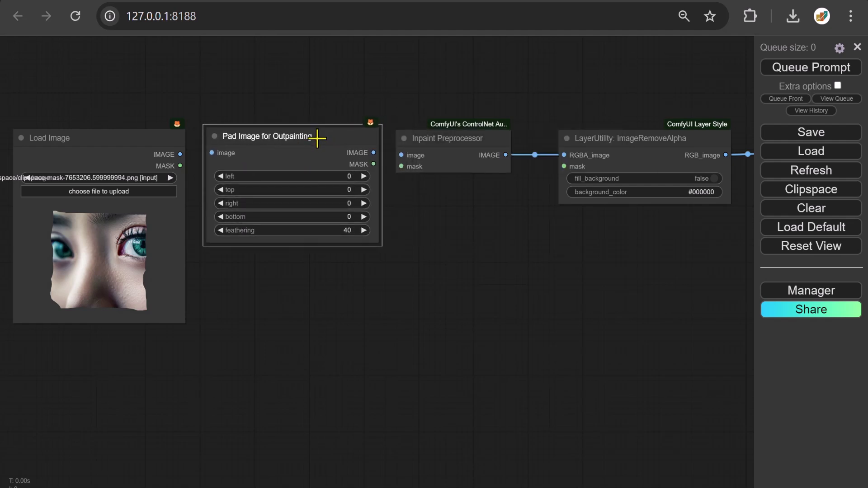
{"action": "left_click_drag", "start_coordinate": [181, 153], "coordinate": [211, 153]}
{"action": "left_click_drag", "start_coordinate": [373, 152], "coordinate": [398, 166]}
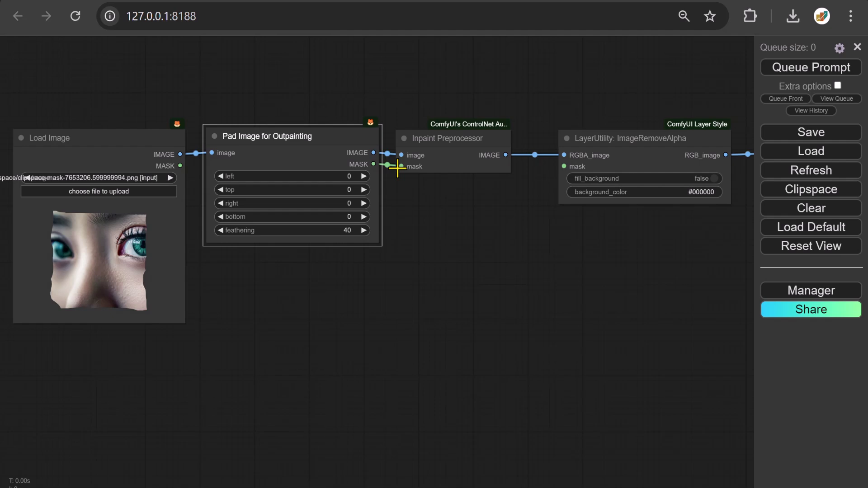
Set the left, top, right and bottom padding of the Pad Image for Outpainting node to 304 each
{"action": "left_click", "coordinate": [344, 178]}
{"action": "type", "text": "304"}
{"action": "key", "text": "Return"}
{"action": "left_click", "coordinate": [344, 189]}
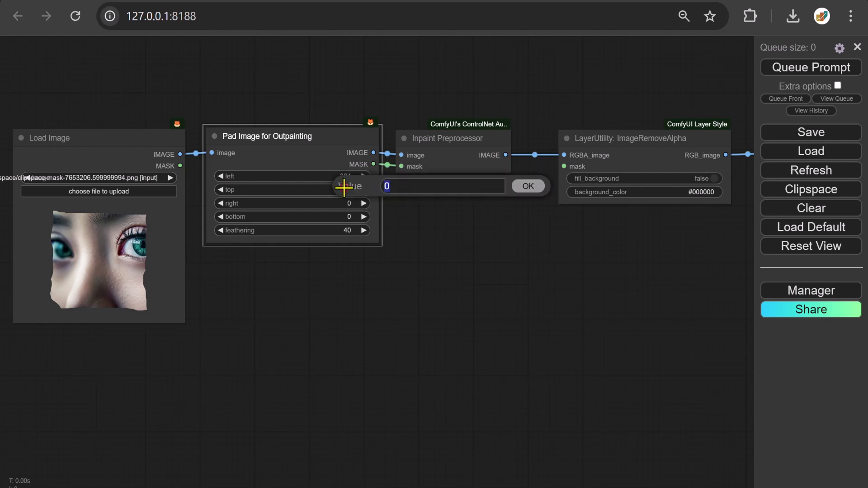
{"action": "key", "text": "Escape"}
{"action": "left_click", "coordinate": [346, 203]}
{"action": "type", "text": "304"}
{"action": "key", "text": "Return"}
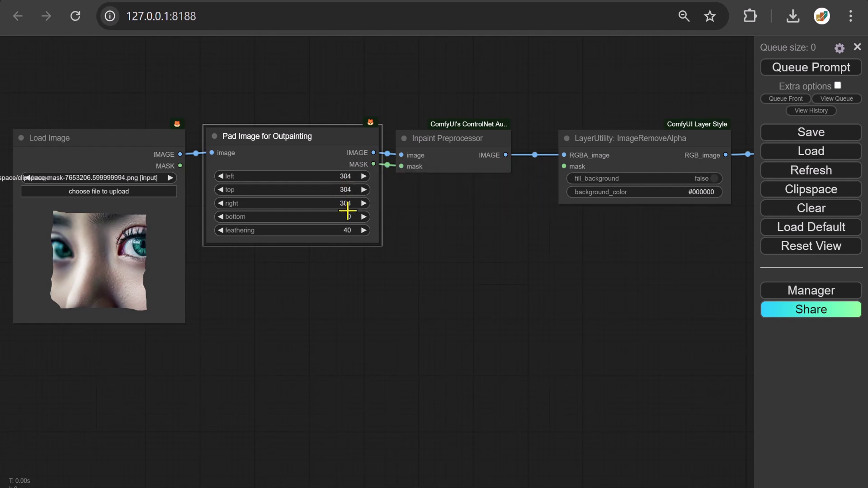
{"action": "left_click", "coordinate": [348, 214]}
{"action": "type", "text": "304"}
{"action": "key", "text": "Return"}
Set the feathering of the Pad Image for Outpainting node to 140
{"action": "left_click", "coordinate": [343, 230]}
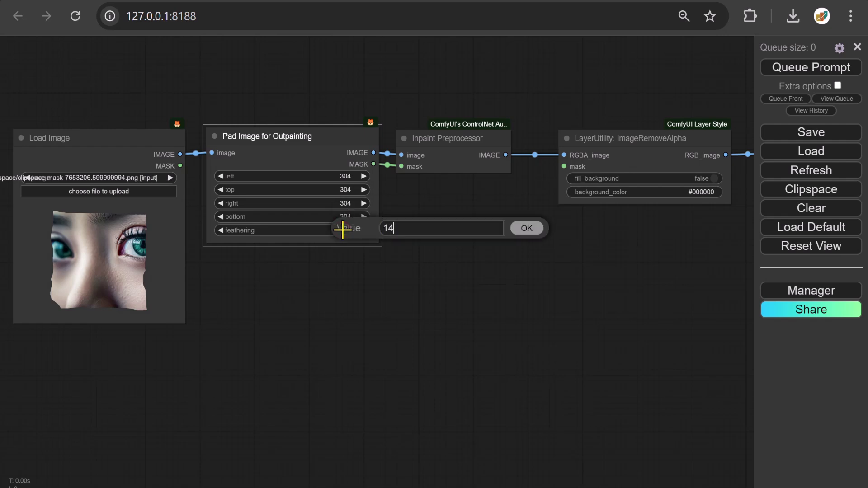
{"action": "type", "text": "140"}
{"action": "key", "text": "Return"}
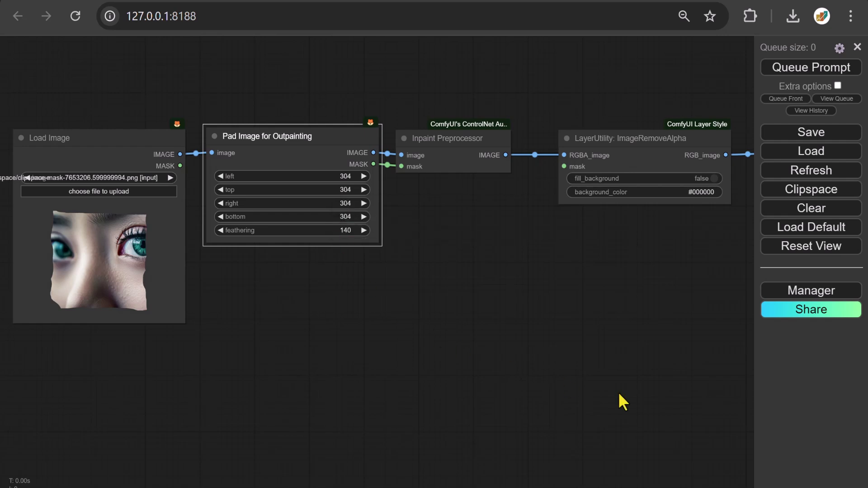
Queue the workflow to generate the outpainted version of the green-eyes close-up
{"action": "left_click_drag", "start_coordinate": [732, 401], "coordinate": [2, 145]}
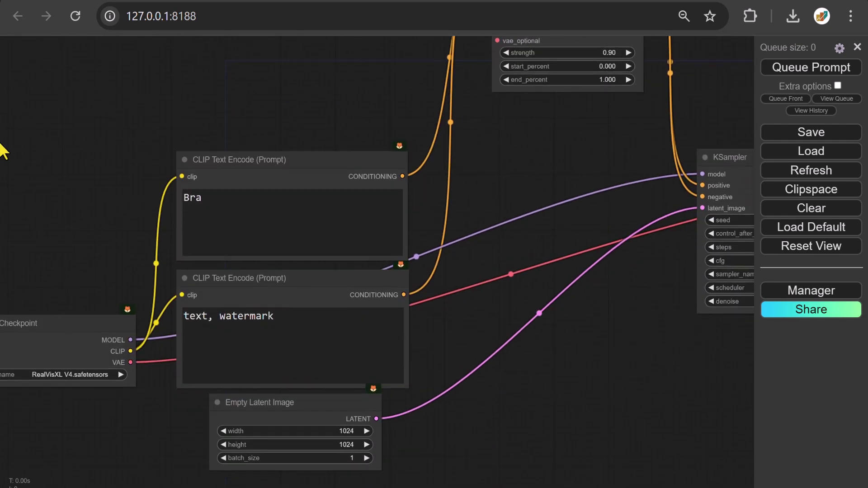
{"action": "left_click_drag", "start_coordinate": [723, 353], "coordinate": [222, 326]}
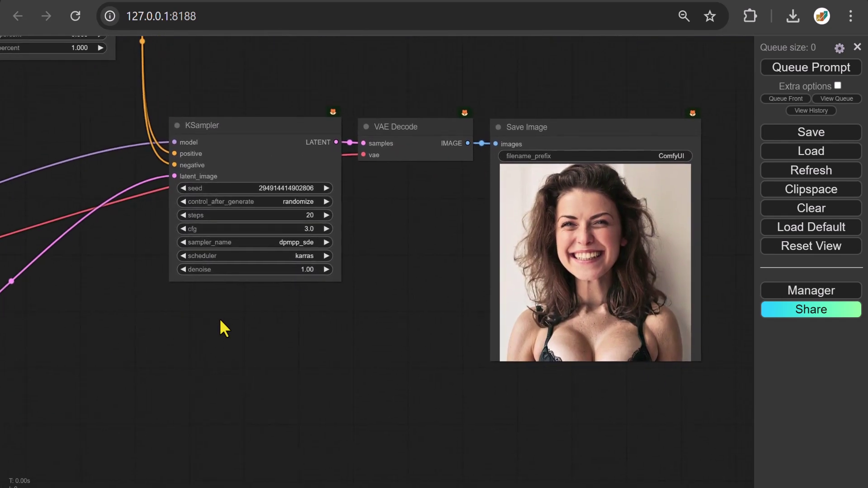
{"action": "left_click", "coordinate": [777, 68]}
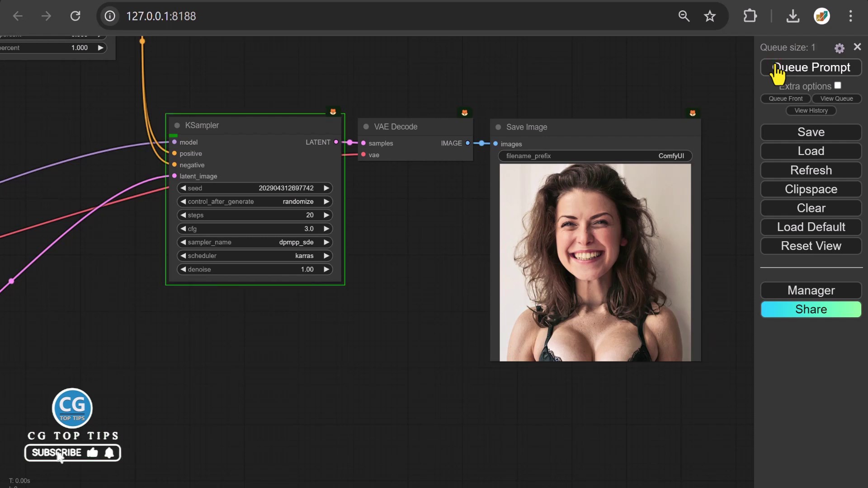